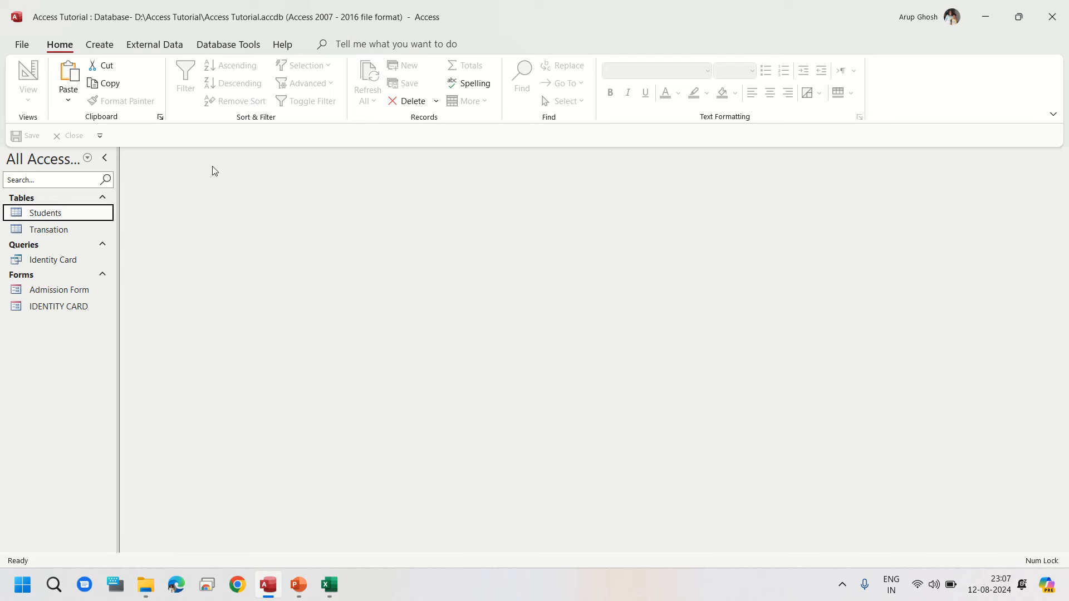
Step: Open and close the Admission Form, the Identity Card query and the IDENTITY CARD form to review them
{"action": "double_click", "coordinate": [85, 290]}
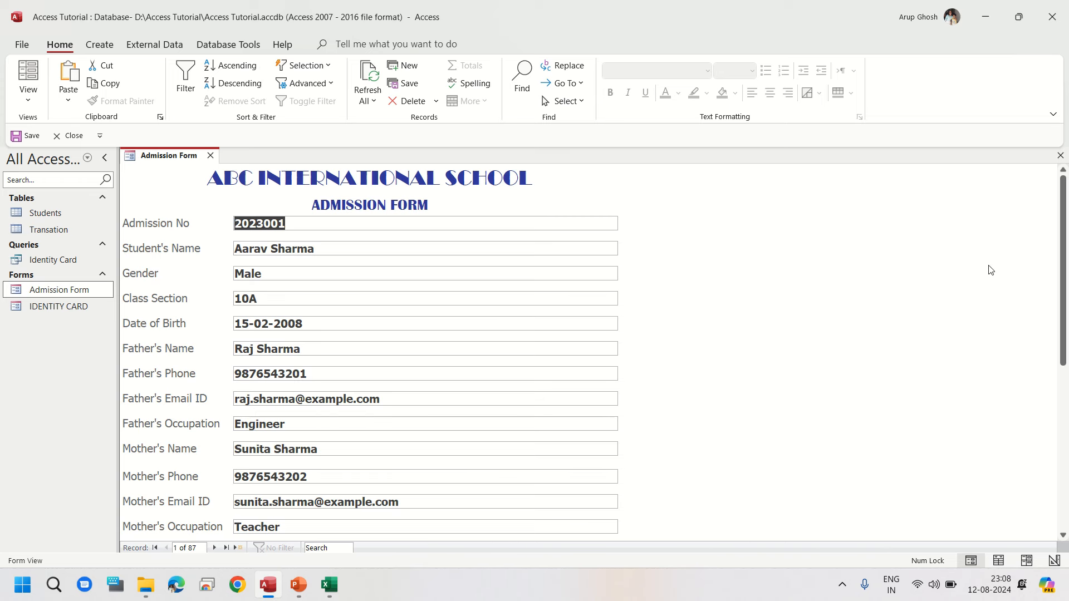
{"action": "left_click", "coordinate": [1060, 155]}
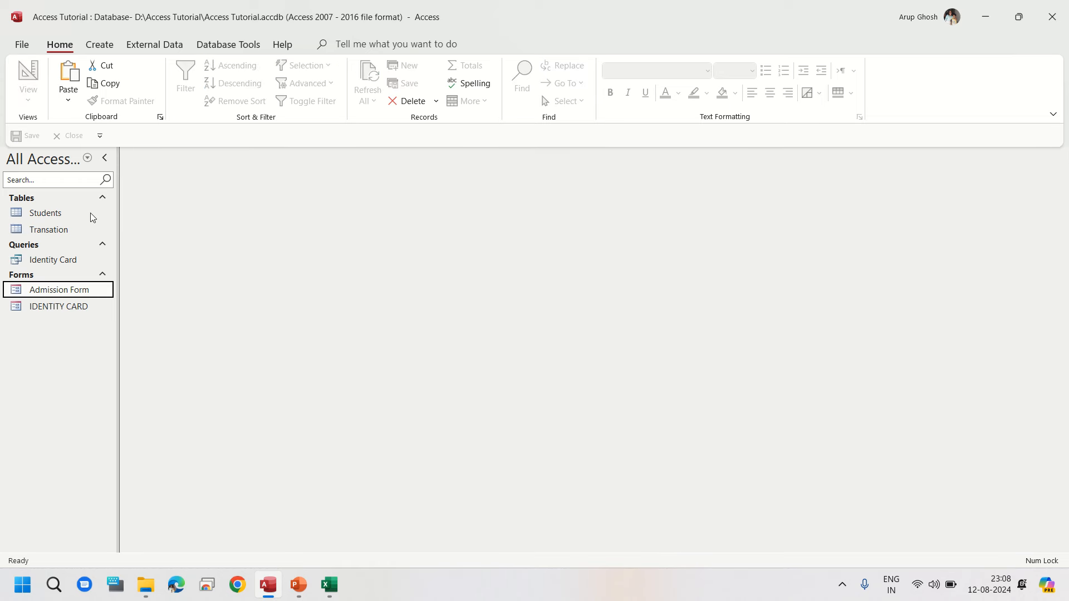
{"action": "double_click", "coordinate": [62, 261]}
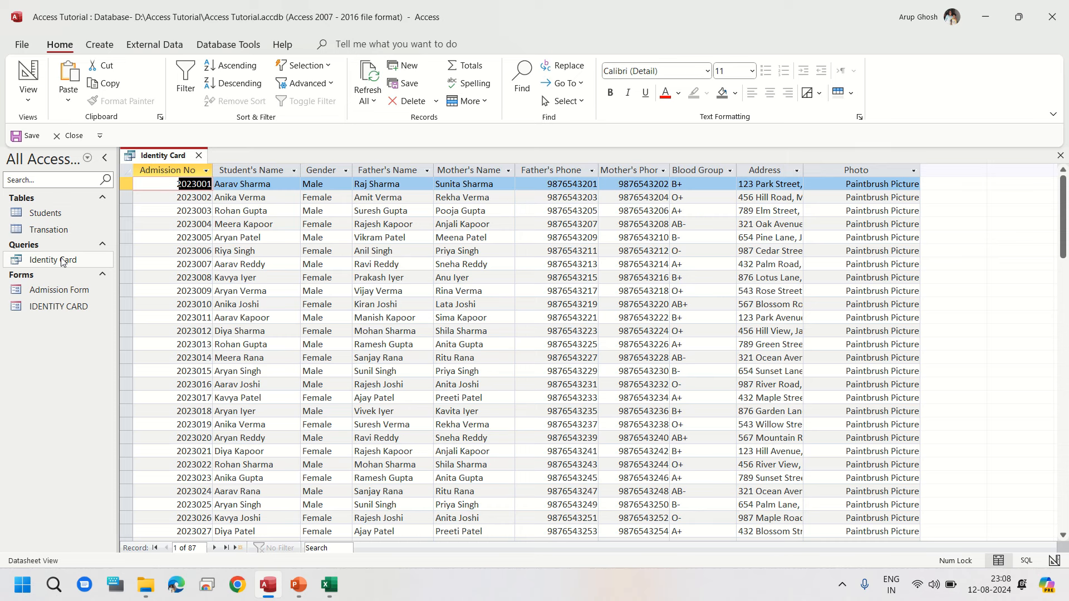
{"action": "left_click", "coordinate": [1060, 155]}
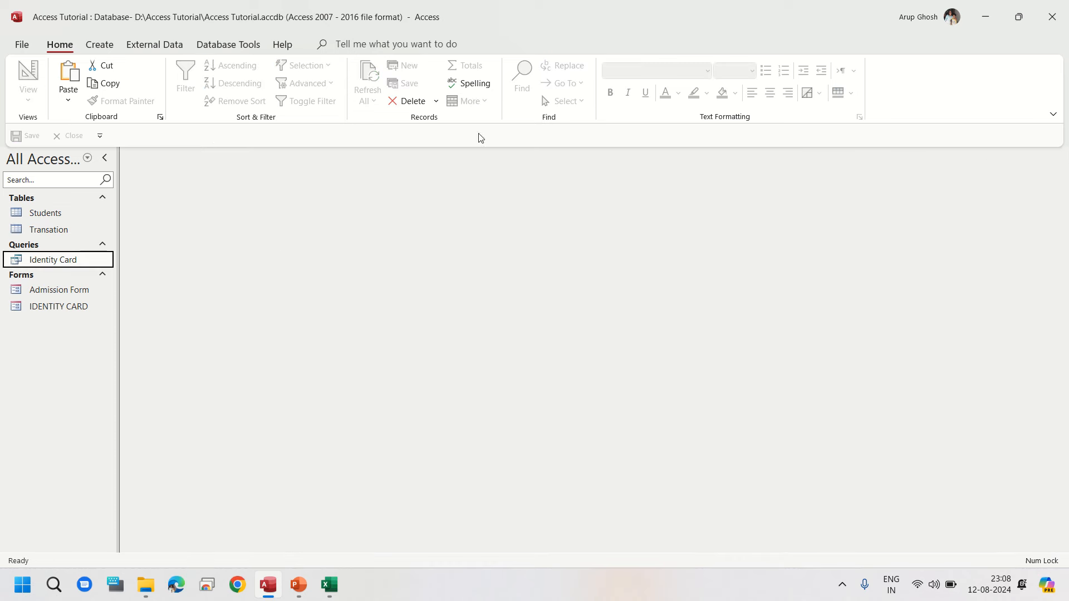
{"action": "double_click", "coordinate": [48, 308]}
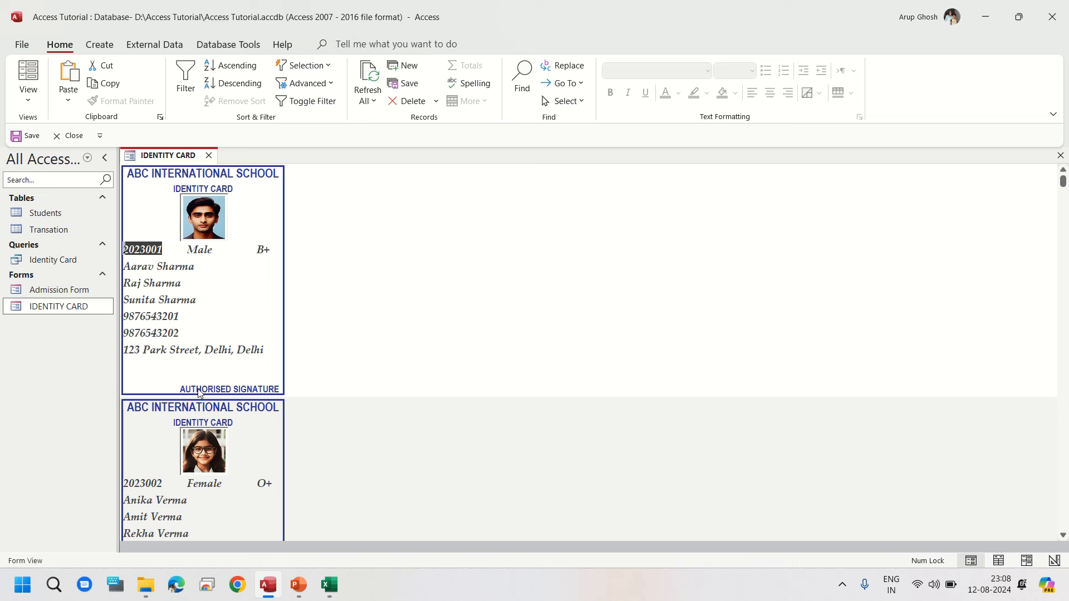
{"action": "left_click", "coordinate": [1061, 156]}
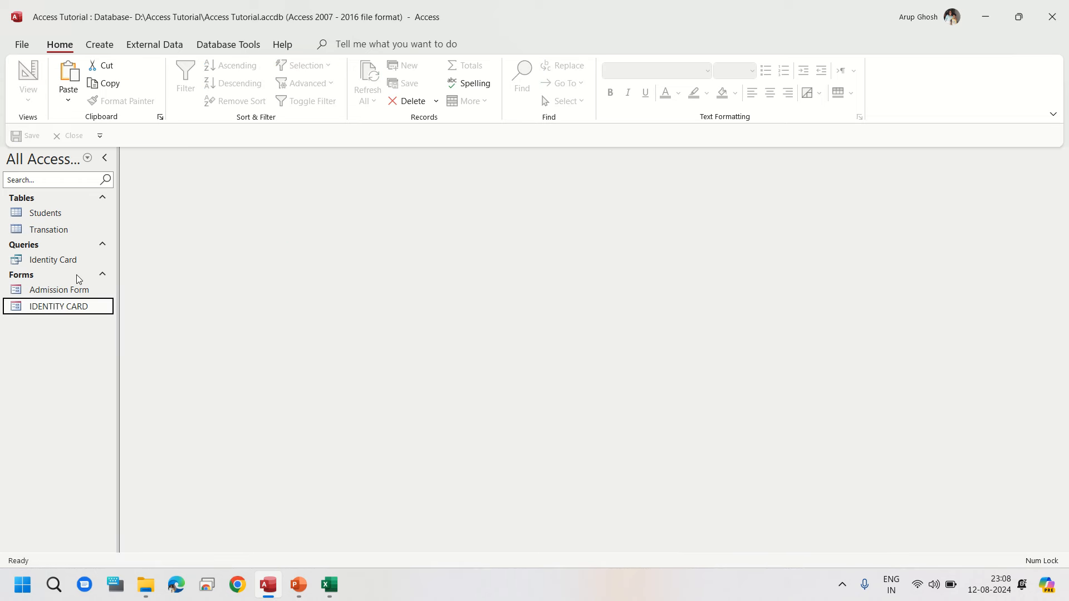
Step: Open the Admission Form in Design View and shorten the Admission No, Student's Name, Gender and Class Section text boxes
{"action": "right_click", "coordinate": [58, 291]}
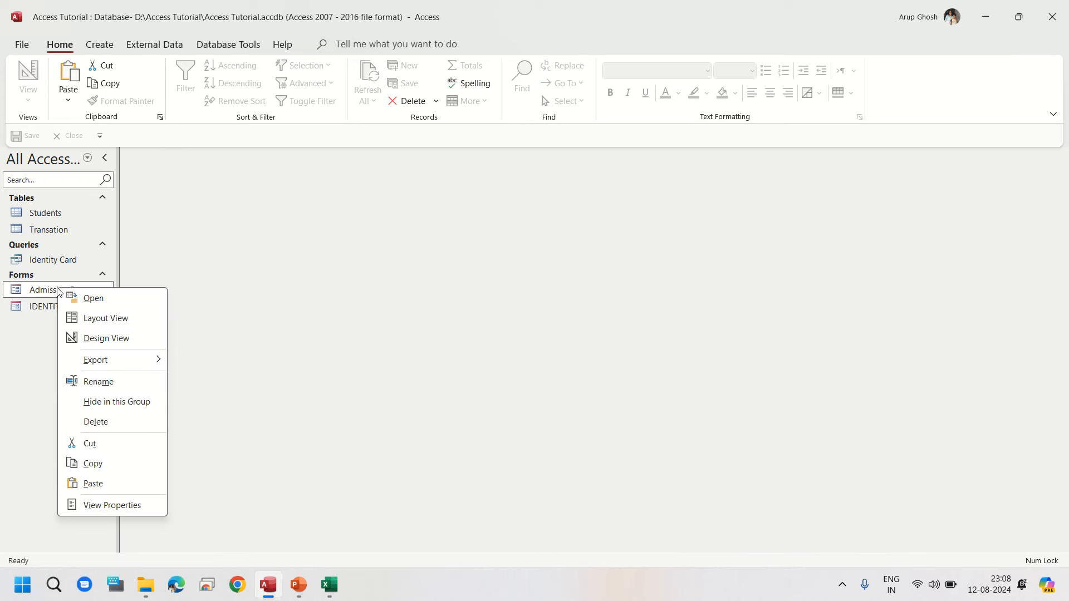
{"action": "left_click", "coordinate": [93, 340]}
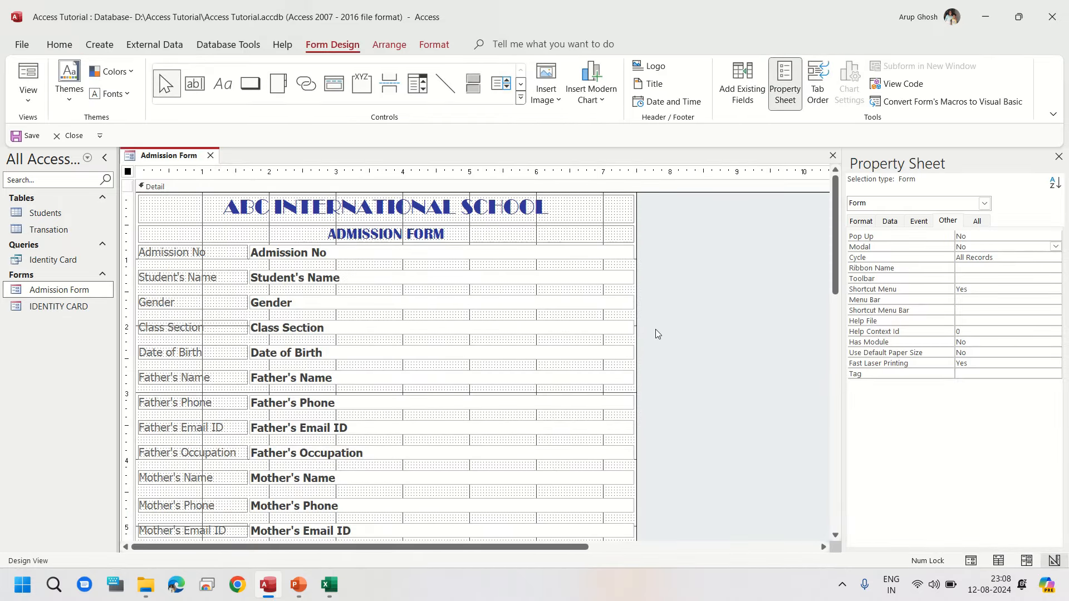
{"action": "left_click_drag", "start_coordinate": [649, 329], "coordinate": [534, 252]}
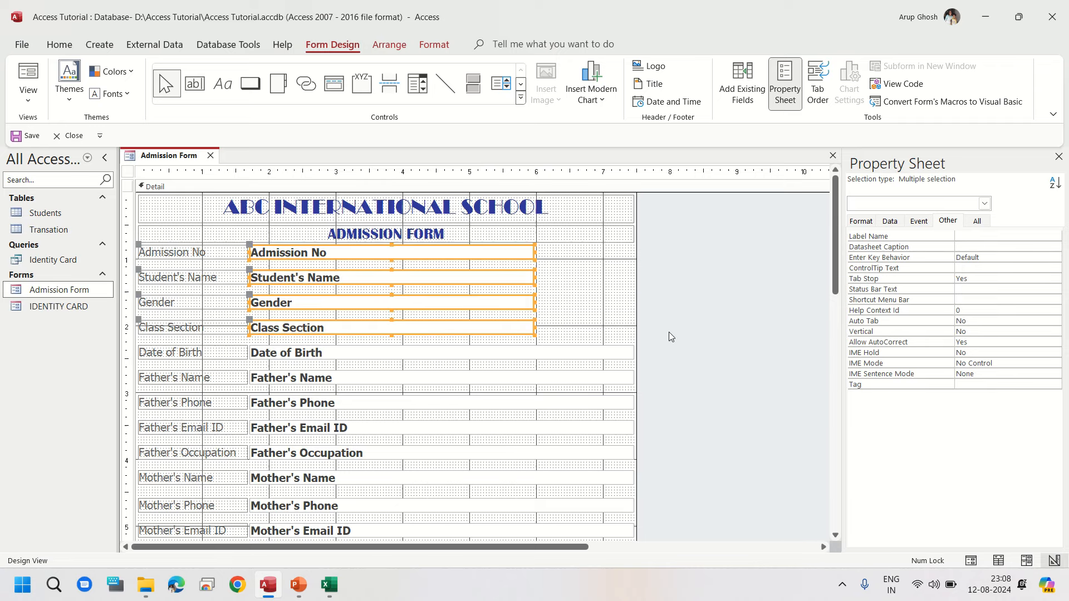
{"action": "left_click", "coordinate": [683, 342]}
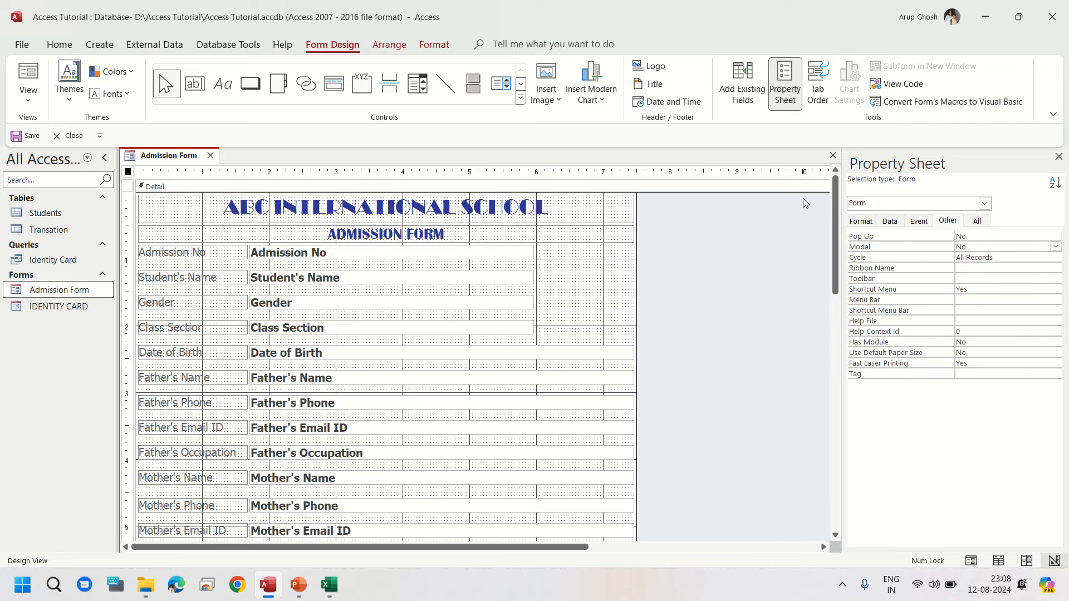
Step: Add the Photo field beside the shortened text boxes and delete its attached label
{"action": "left_click", "coordinate": [742, 84]}
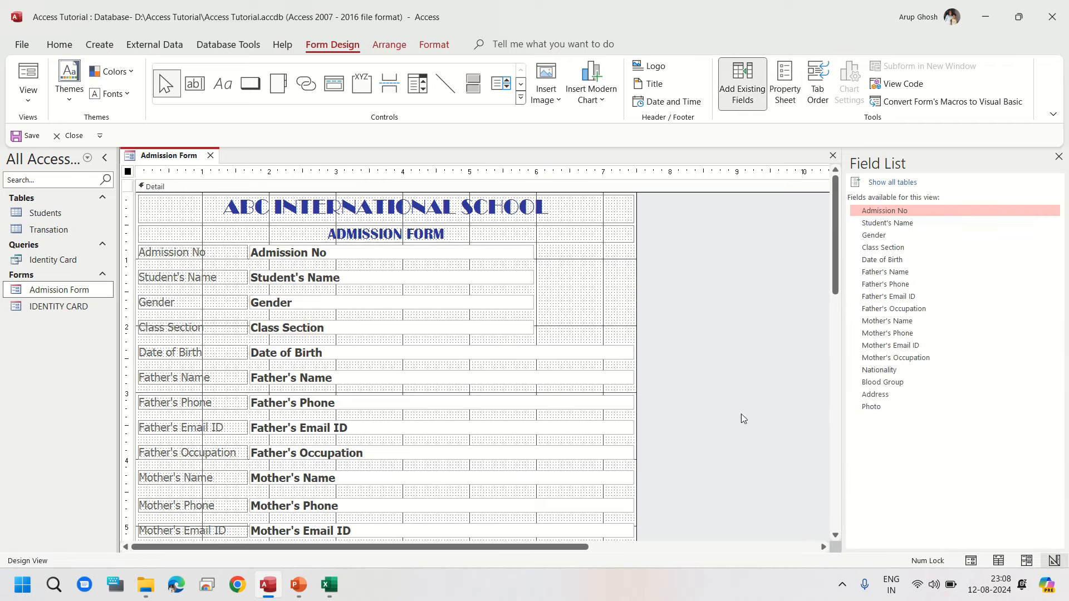
{"action": "left_click_drag", "start_coordinate": [873, 412], "coordinate": [777, 373]}
{"action": "left_click_drag", "start_coordinate": [658, 325], "coordinate": [518, 283]}
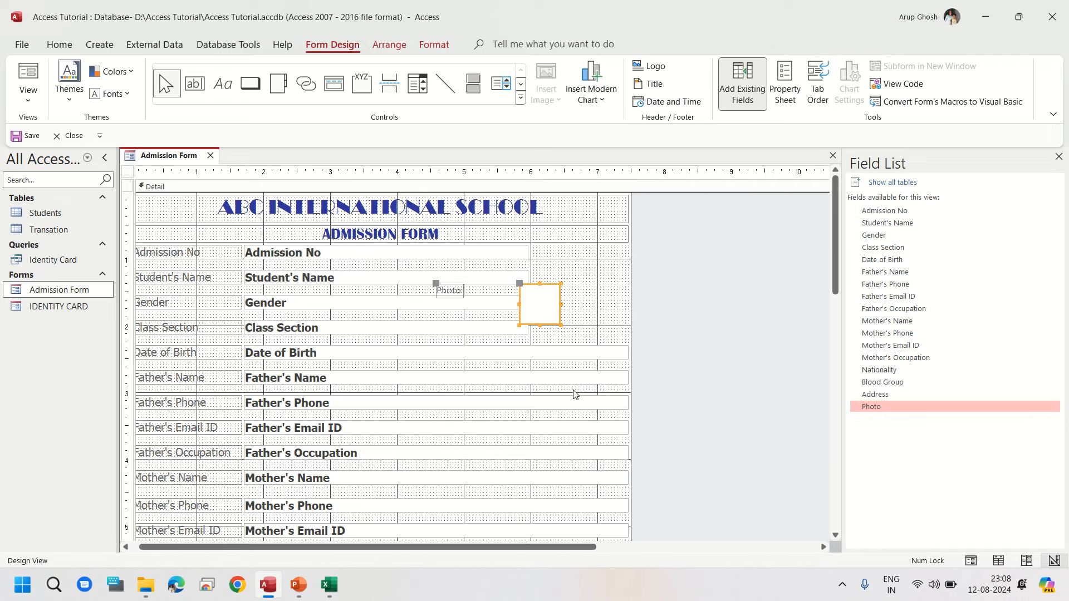
{"action": "left_click", "coordinate": [456, 293]}
{"action": "key", "text": "Delete"}
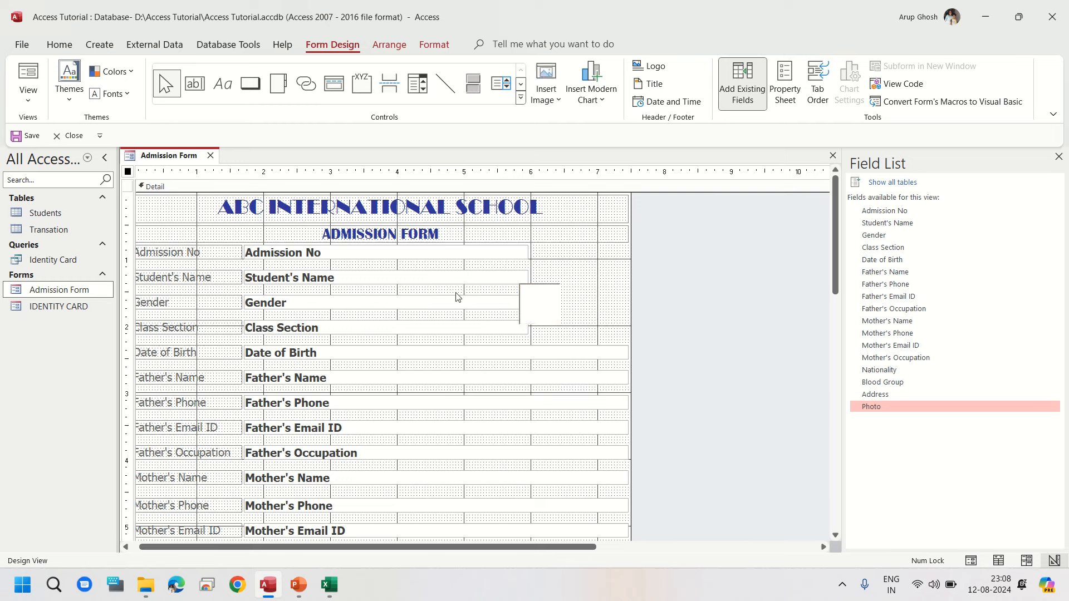
Step: Enlarge the photo frame to fill the space beside the top four fields and set its Size Mode to Stretch
{"action": "left_click", "coordinate": [540, 309]}
{"action": "left_click_drag", "start_coordinate": [540, 309], "coordinate": [630, 344]}
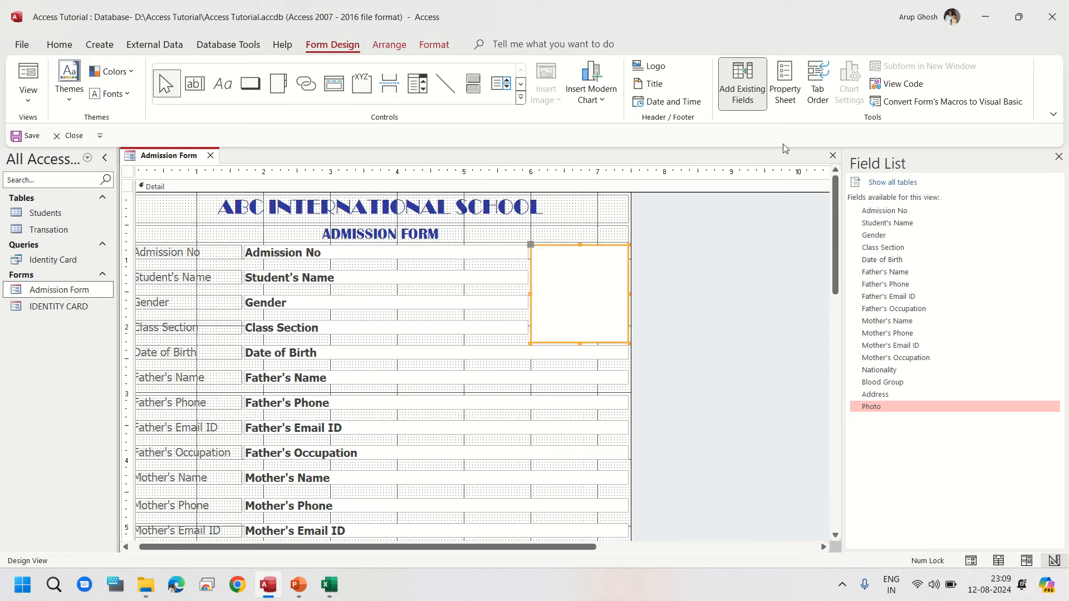
{"action": "left_click", "coordinate": [789, 97]}
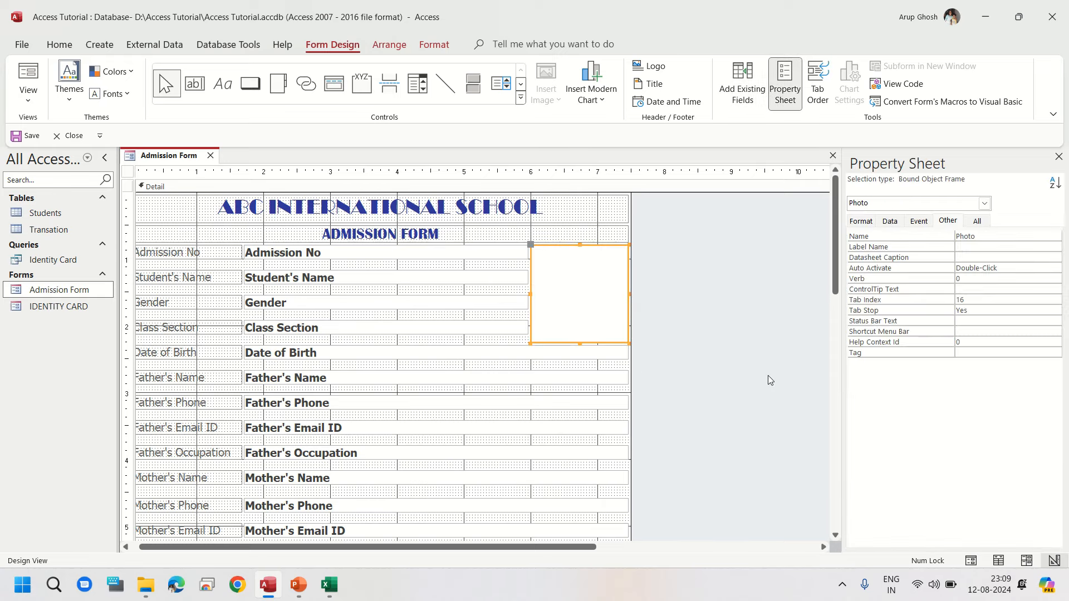
{"action": "left_click", "coordinate": [860, 223]}
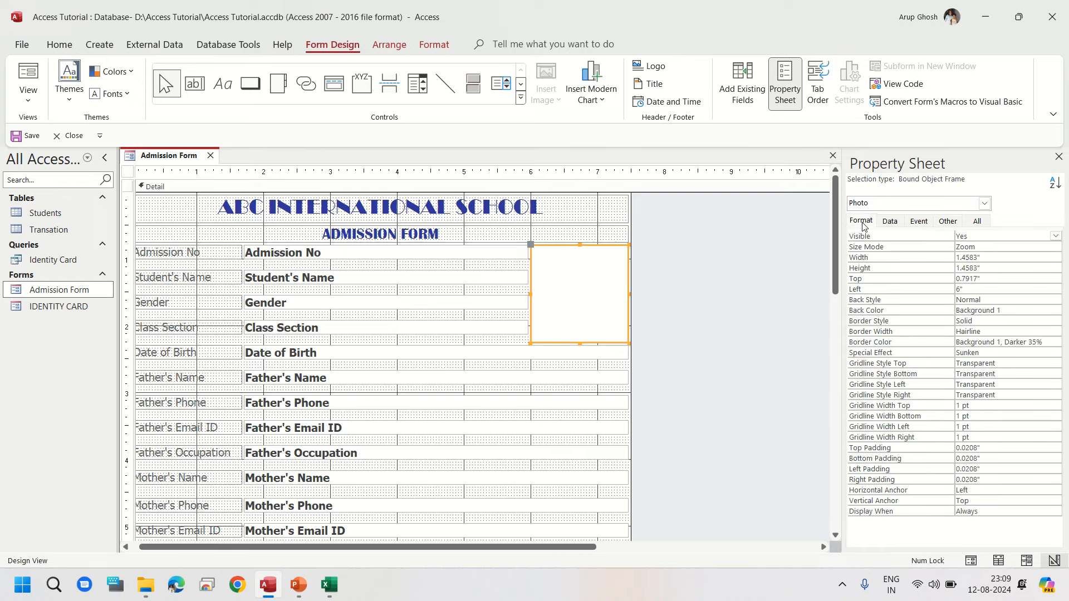
{"action": "left_click", "coordinate": [1020, 260]}
{"action": "key", "text": "Up"}
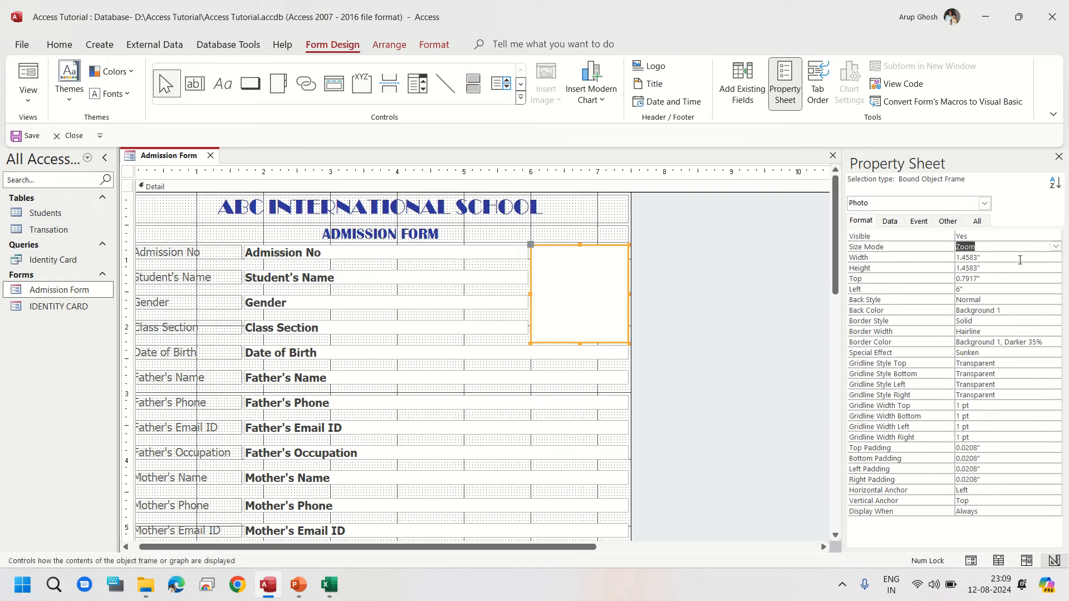
{"action": "type", "text": "stretch"}
{"action": "key", "text": "Return"}
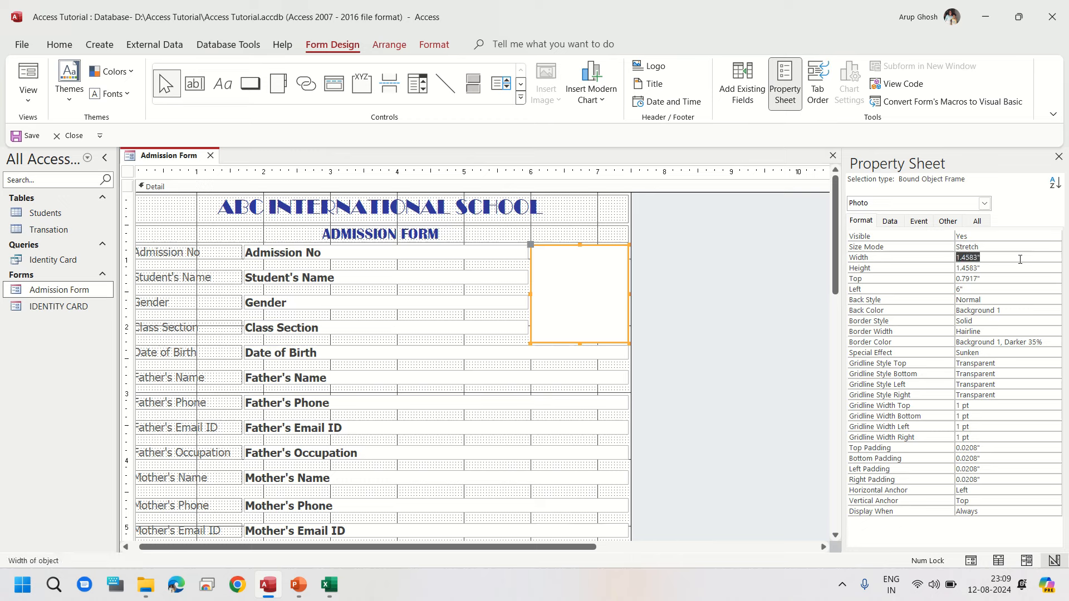
Step: Apply Auto Order to the form's tab order
{"action": "left_click", "coordinate": [720, 319]}
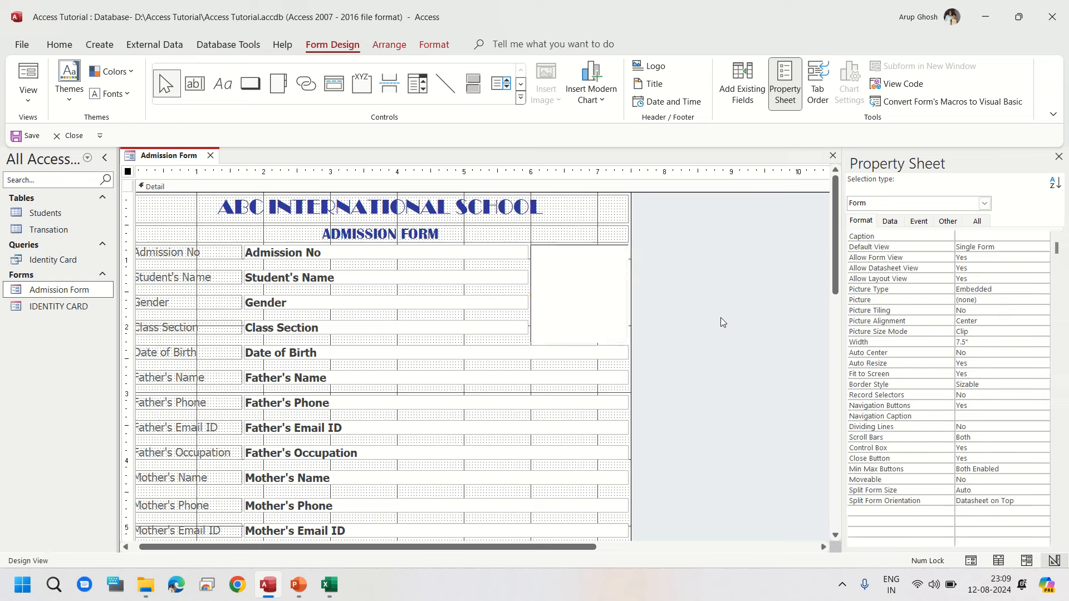
{"action": "right_click", "coordinate": [677, 310]}
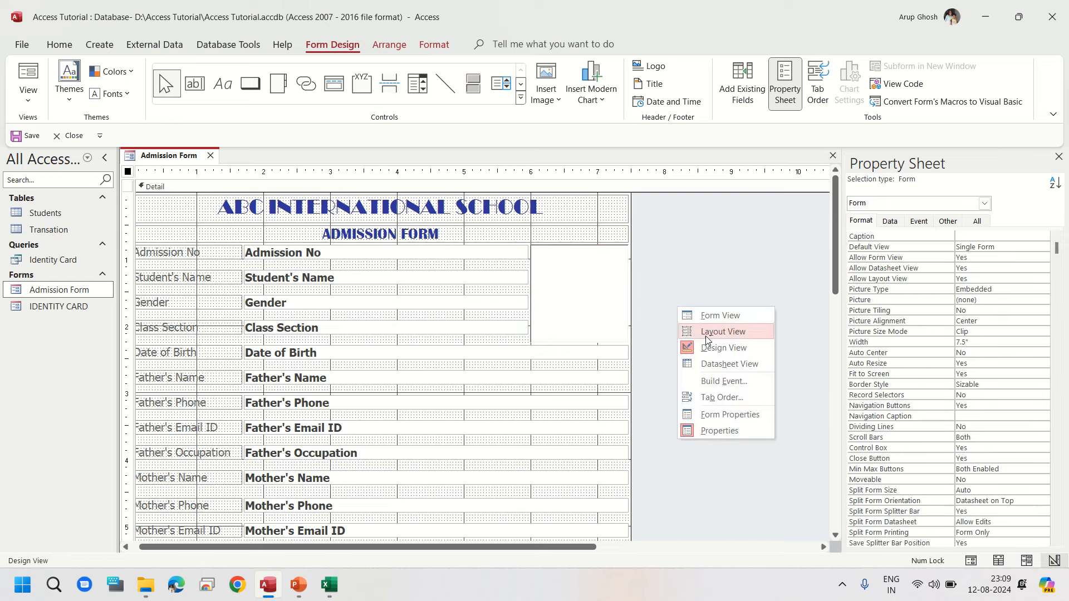
{"action": "left_click", "coordinate": [721, 397]}
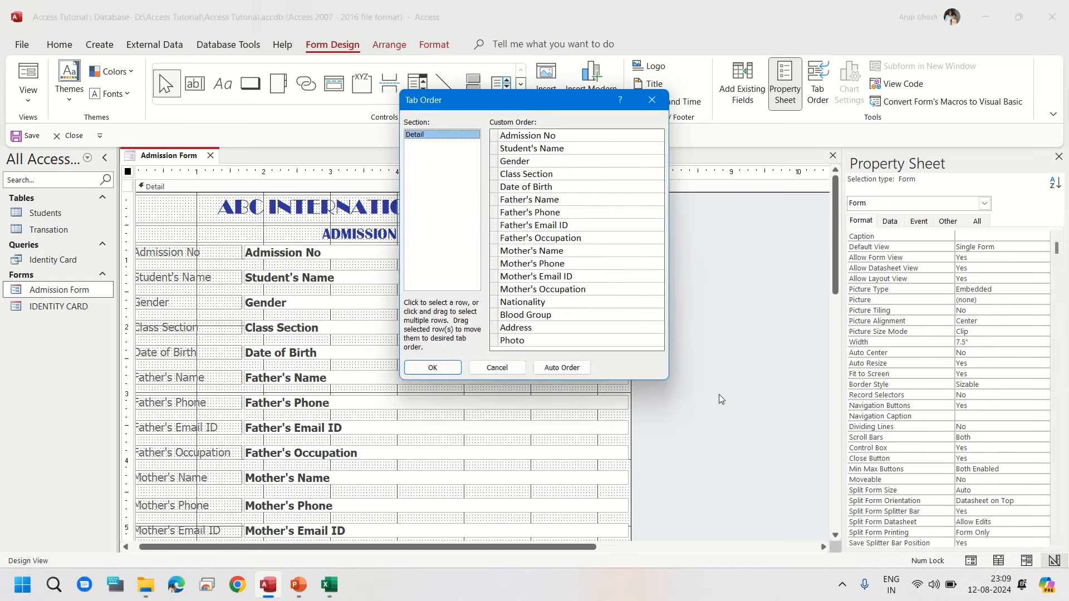
{"action": "left_click", "coordinate": [562, 368]}
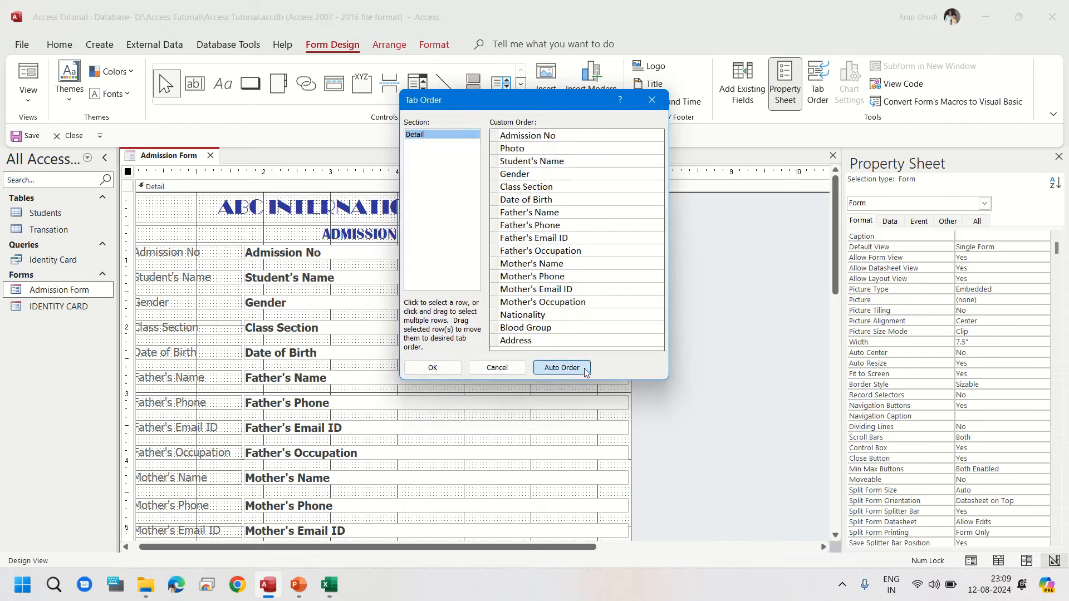
{"action": "left_click", "coordinate": [449, 369]}
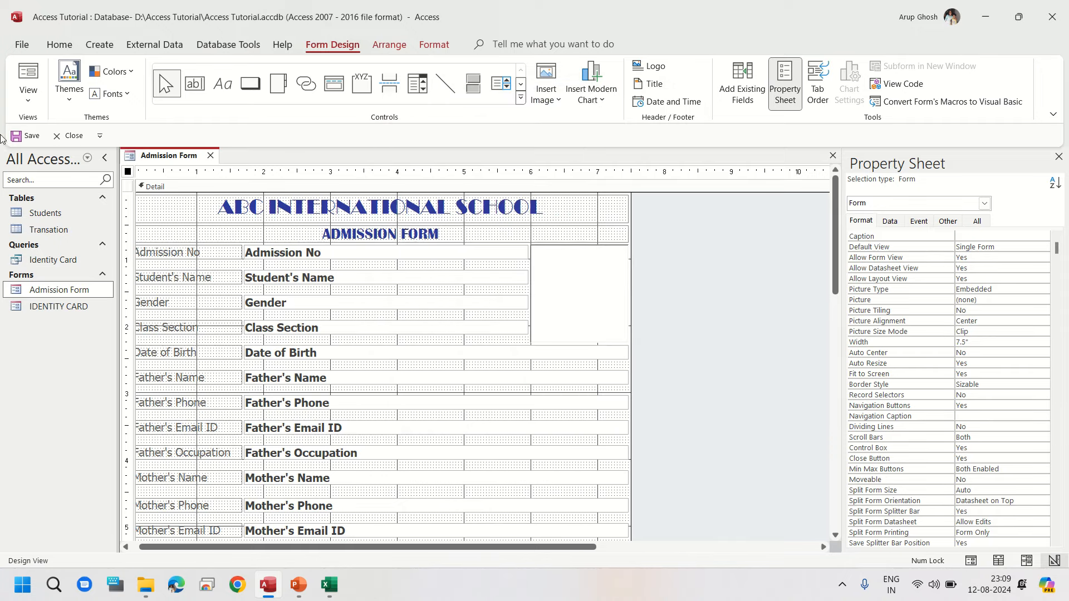
Step: Save the form, switch to Form View and step through several student records to check the photos
{"action": "left_click", "coordinate": [27, 142]}
{"action": "left_click", "coordinate": [28, 75]}
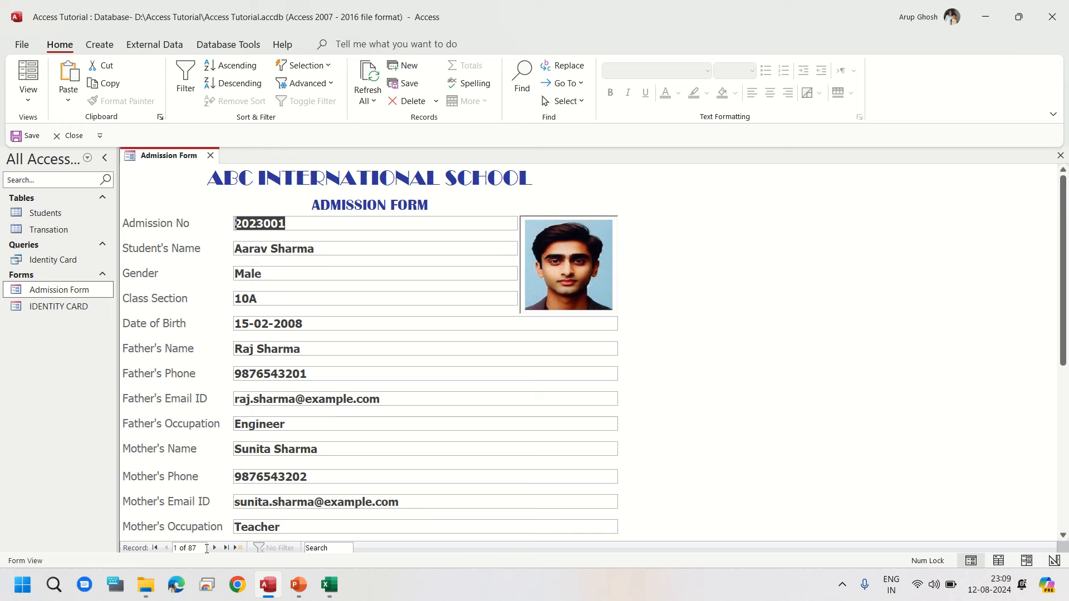
{"action": "left_click", "coordinate": [214, 548]}
{"action": "left_click", "coordinate": [214, 548]}
{"action": "left_click", "coordinate": [215, 549]}
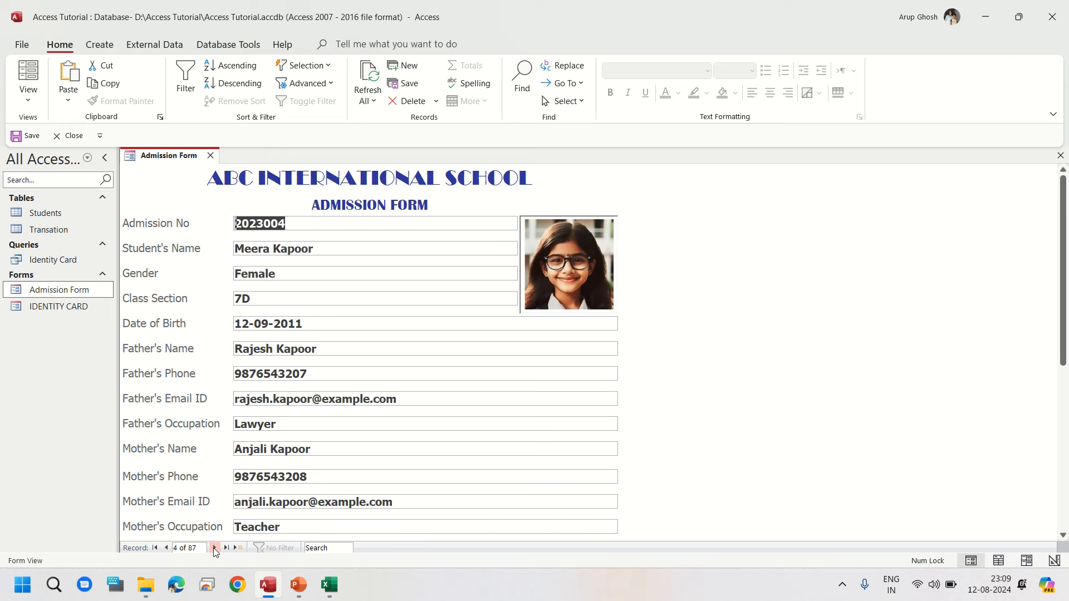
{"action": "left_click", "coordinate": [215, 548]}
{"action": "left_click", "coordinate": [215, 548]}
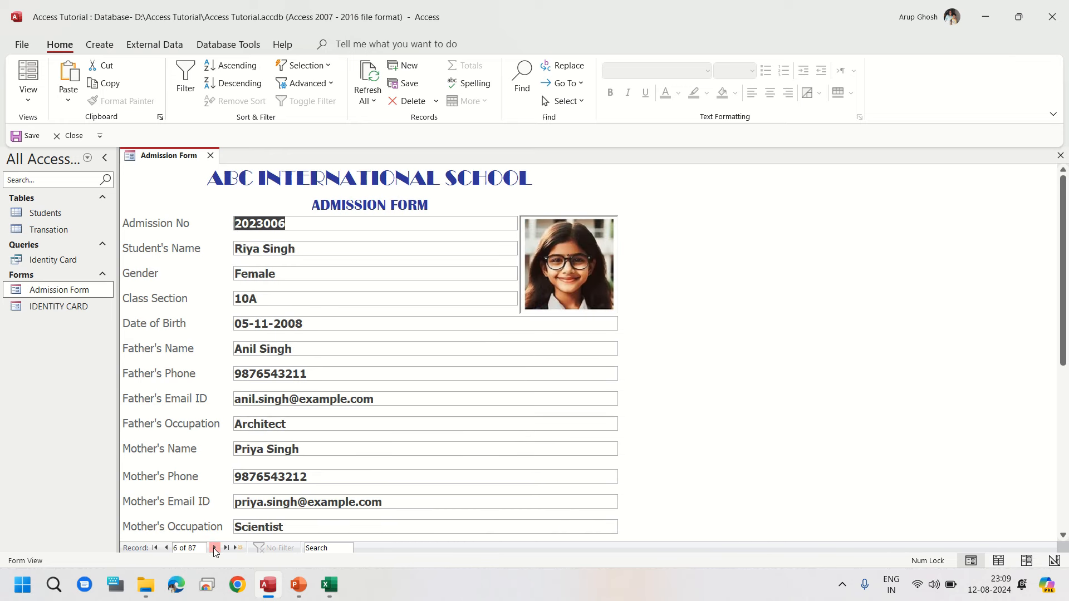
{"action": "left_click", "coordinate": [214, 549]}
{"action": "left_click", "coordinate": [388, 399]}
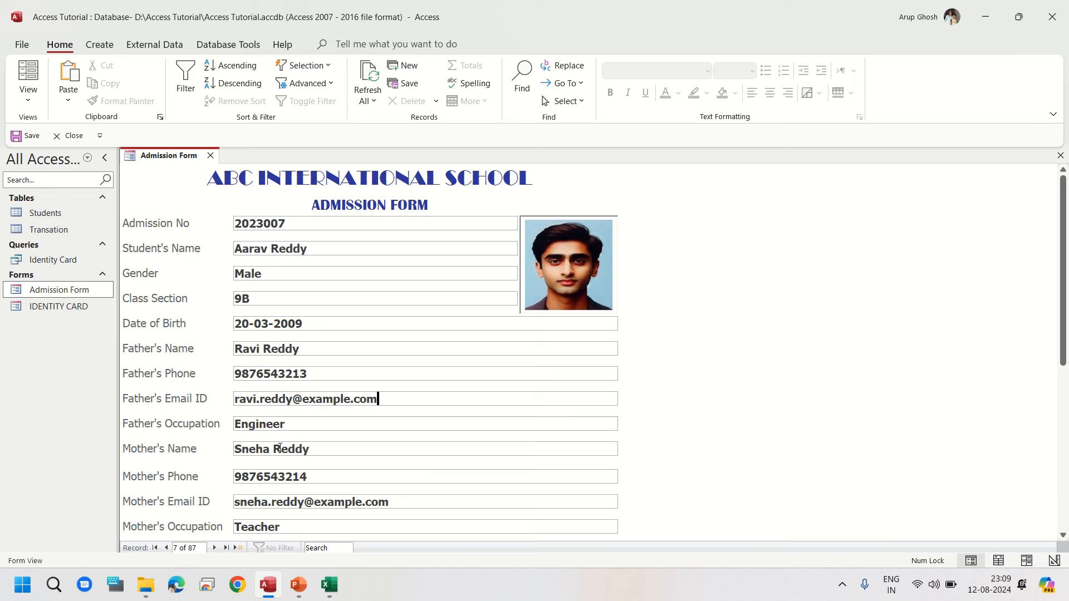
Step: Open the print preview of the Admission Form, then close the form
{"action": "left_click", "coordinate": [21, 47]}
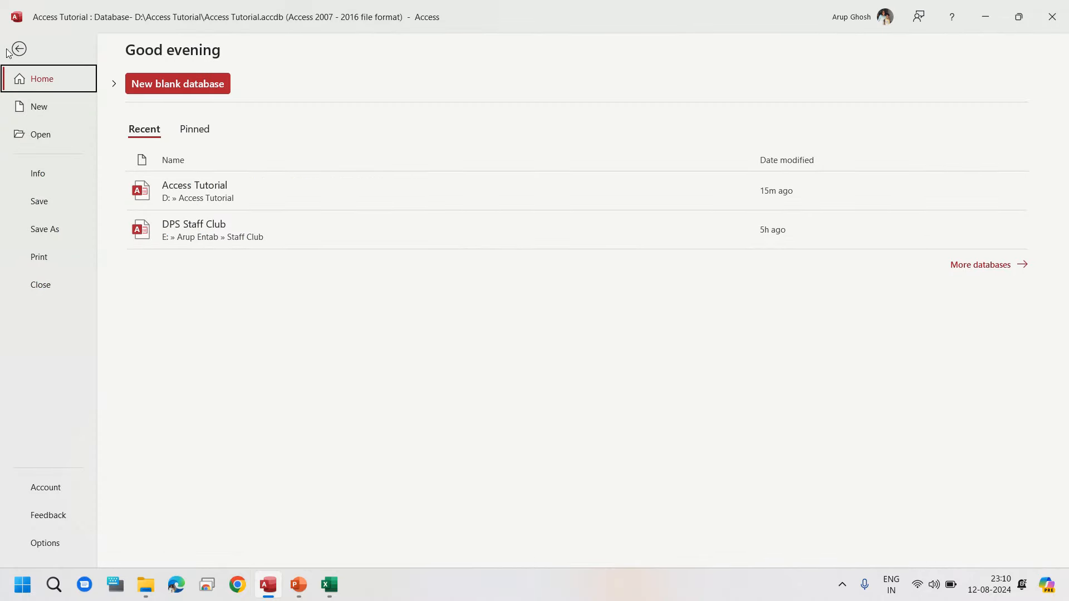
{"action": "left_click", "coordinate": [47, 259]}
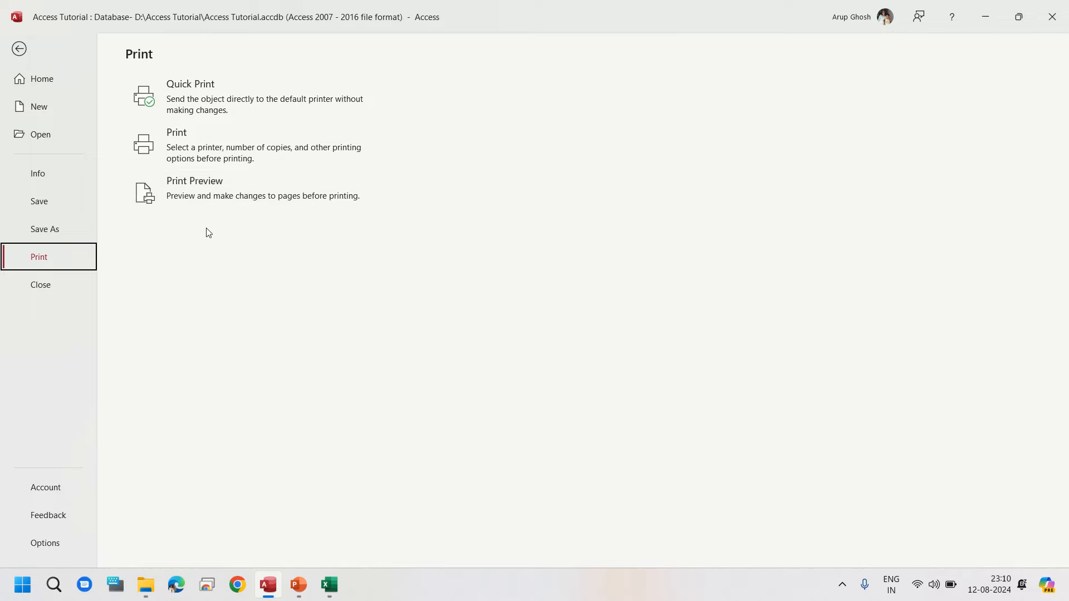
{"action": "left_click", "coordinate": [204, 199]}
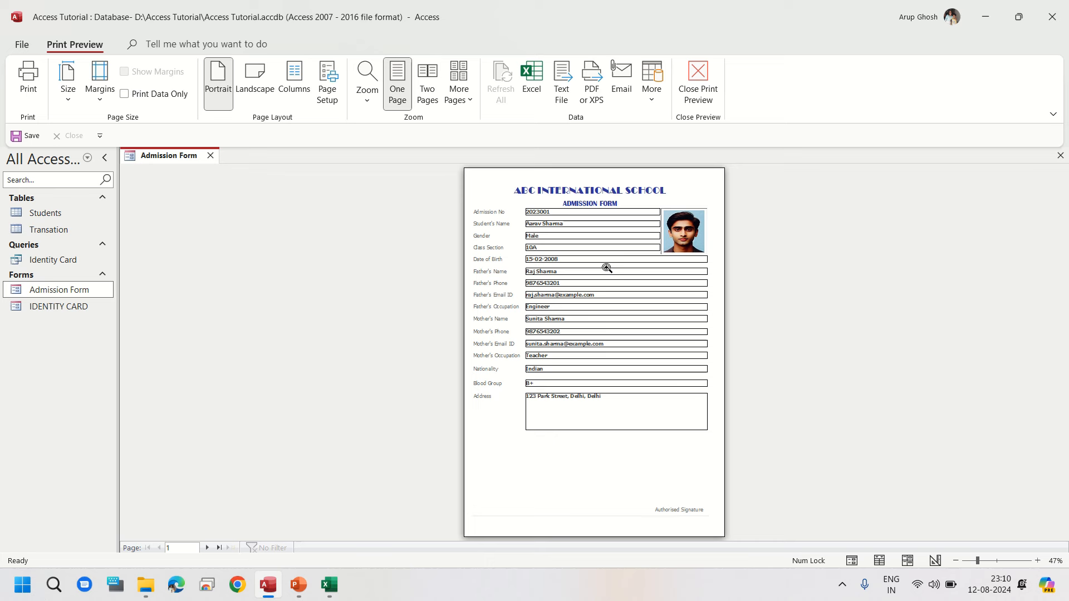
{"action": "left_click", "coordinate": [210, 156]}
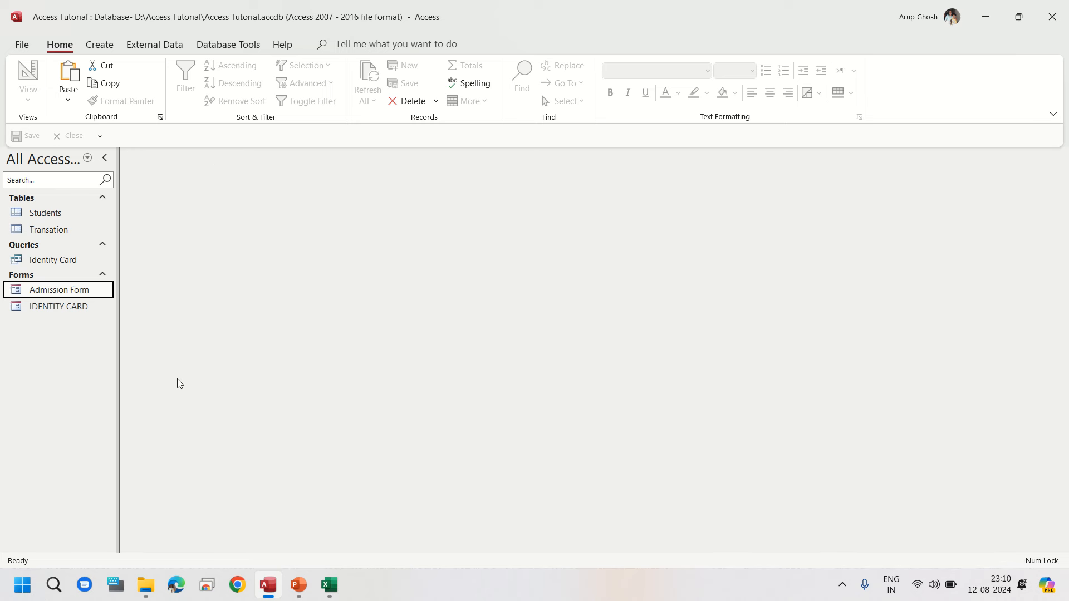
Step: Inspect the Transation table in Design View, then switch to Datasheet View and scroll through its records
{"action": "right_click", "coordinate": [66, 234]}
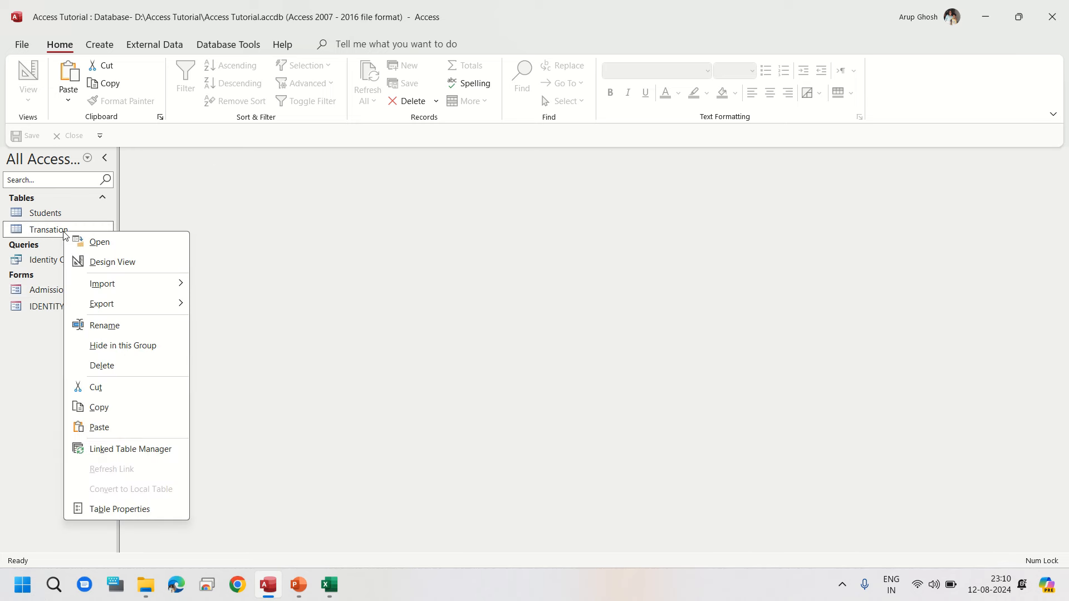
{"action": "left_click", "coordinate": [118, 263]}
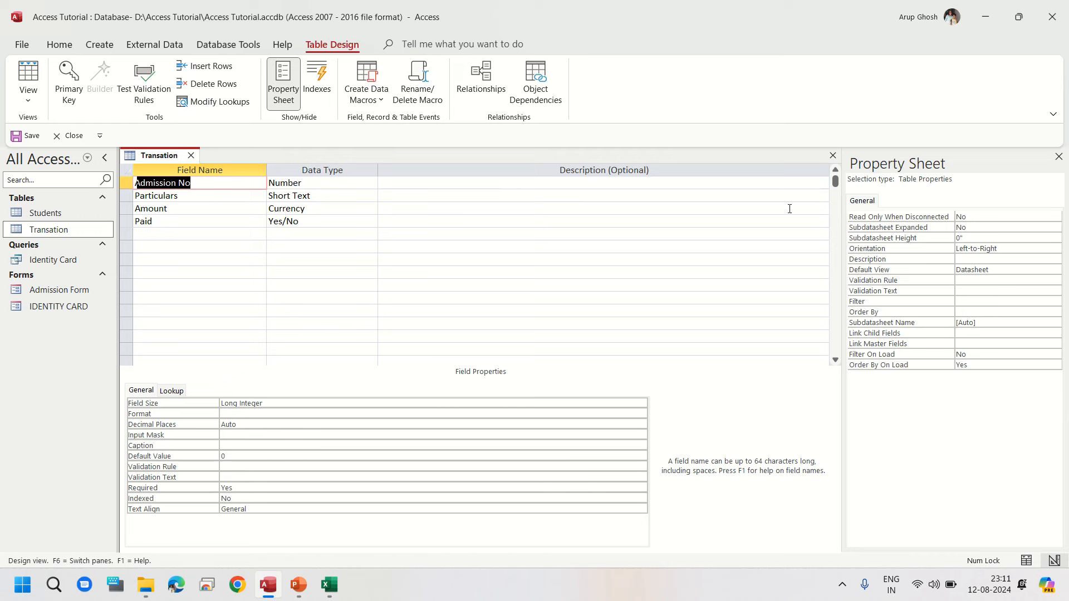
{"action": "left_click", "coordinate": [29, 77]}
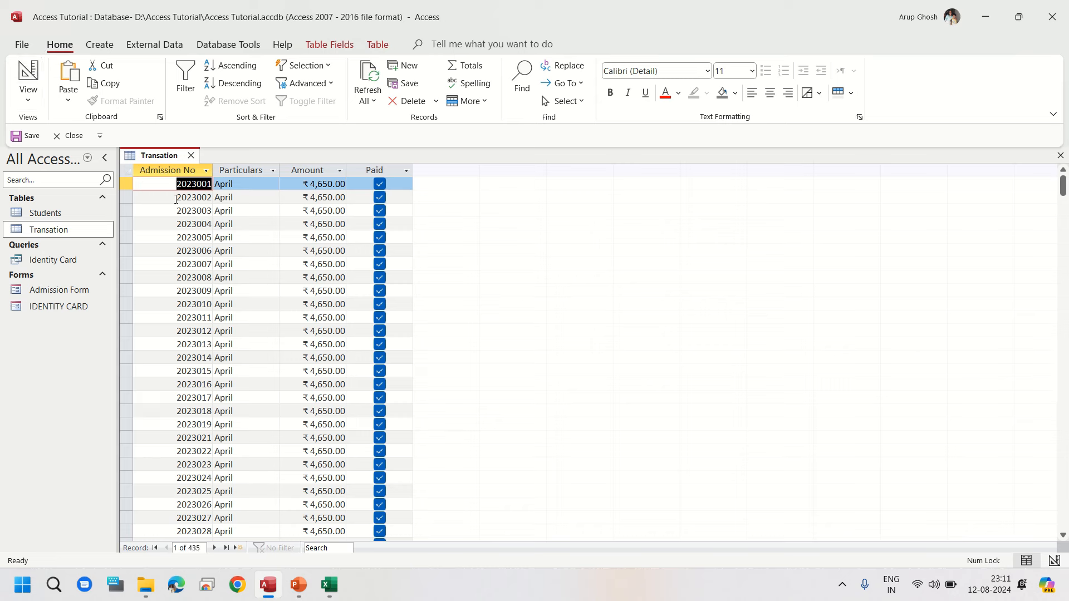
{"action": "scroll", "coordinate": [161, 317], "scroll_direction": "down", "scroll_amount": 19}
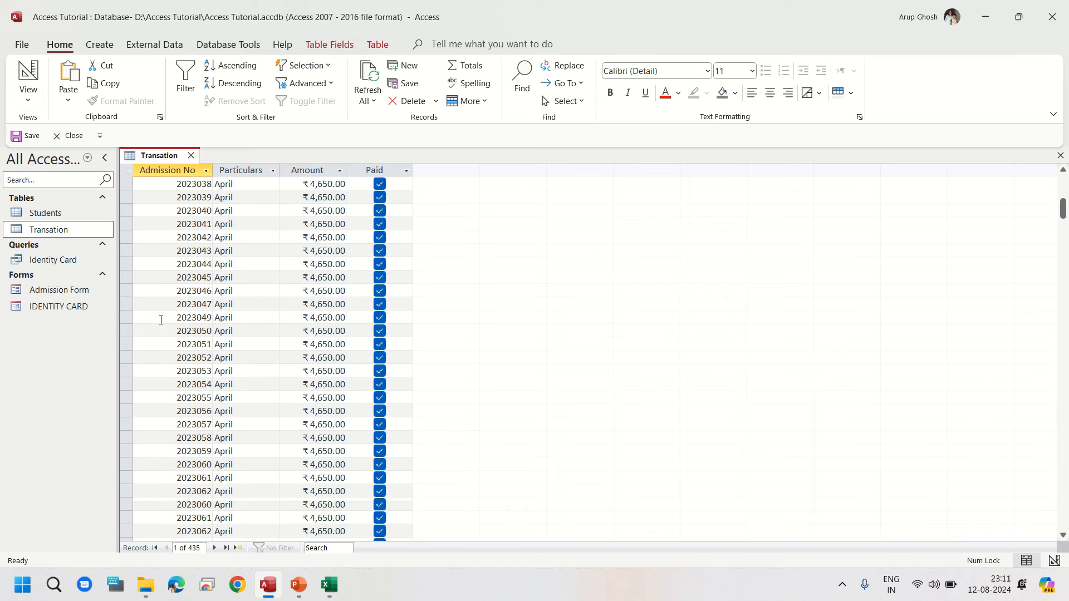
Step: Scroll further through the Transation records and close the table
{"action": "scroll", "coordinate": [161, 320], "scroll_direction": "down", "scroll_amount": 20}
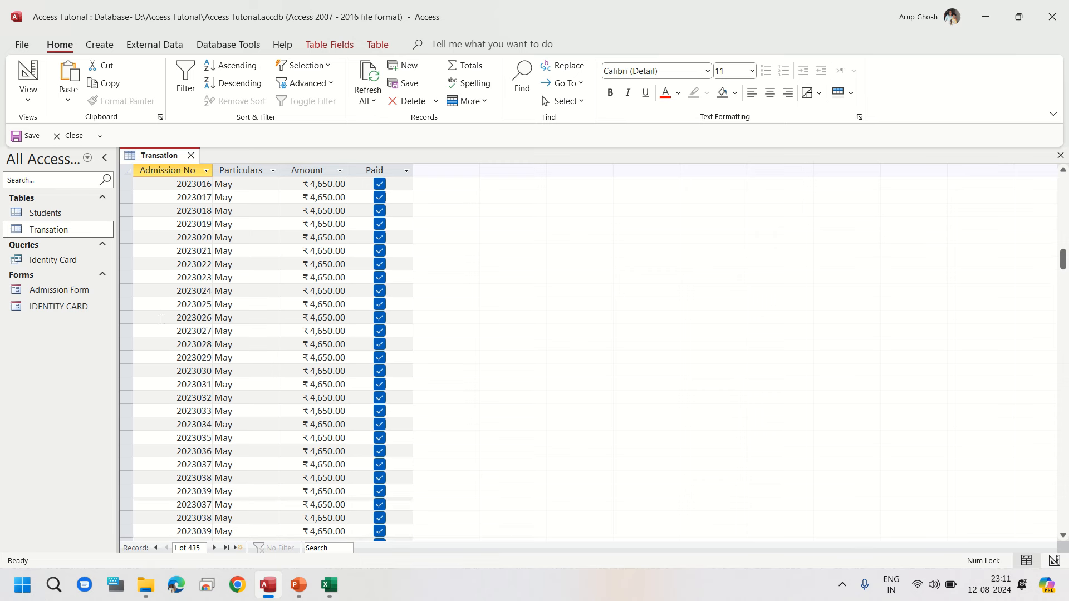
{"action": "scroll", "coordinate": [160, 321], "scroll_direction": "down", "scroll_amount": 2}
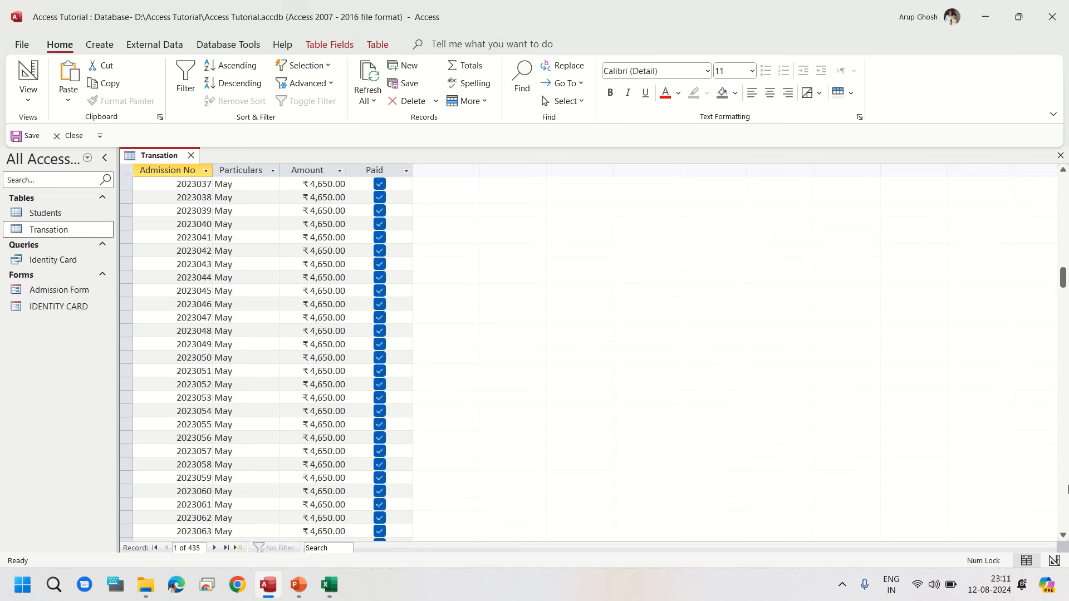
{"action": "left_click", "coordinate": [1060, 156]}
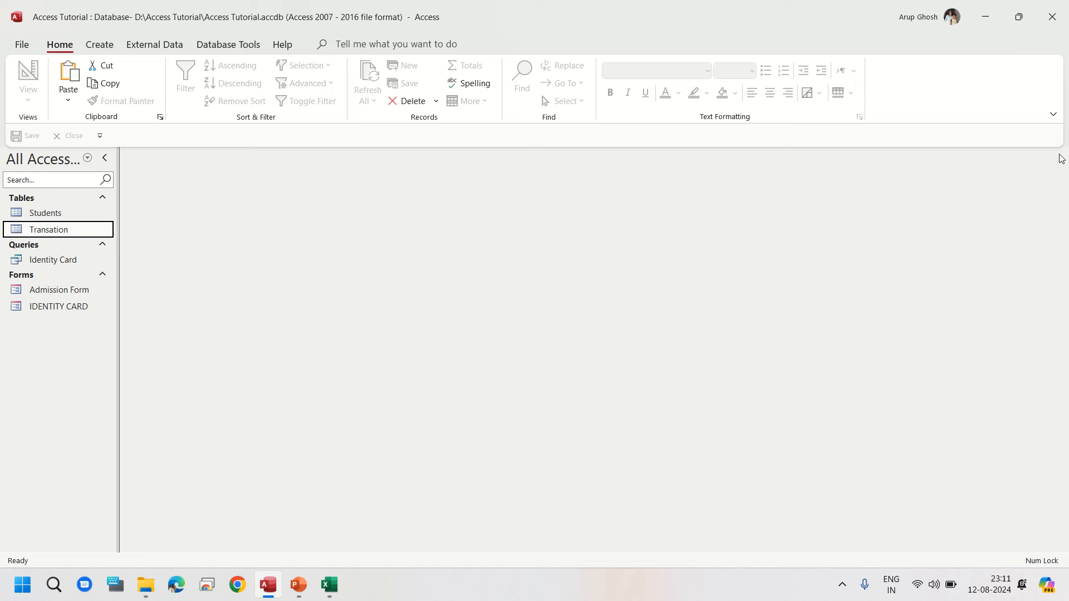
Step: Open the Relationships window and add both the Students and Transation tables to it
{"action": "left_click", "coordinate": [79, 214]}
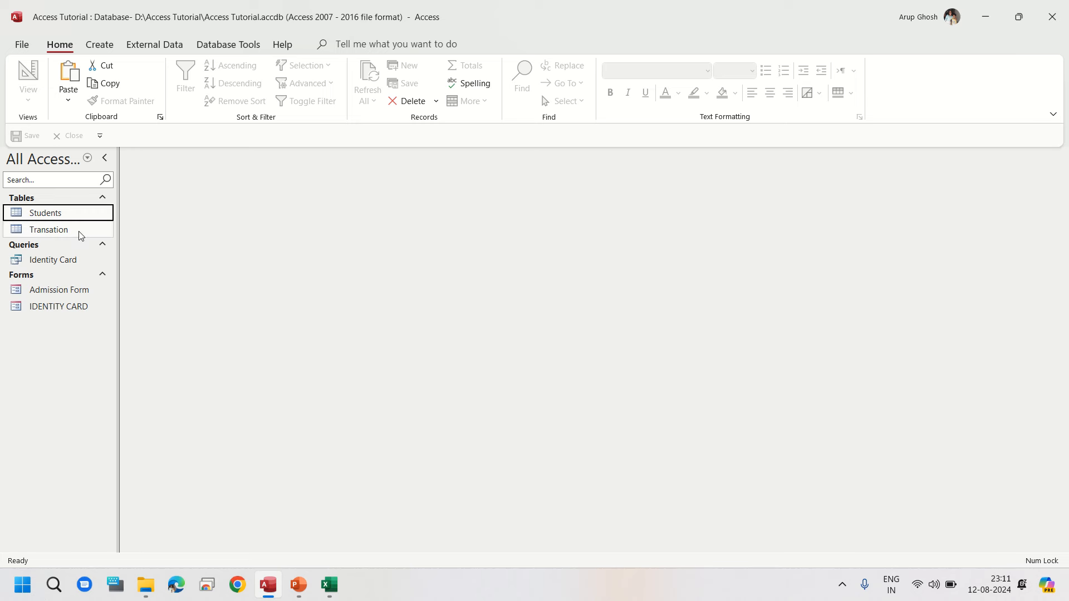
{"action": "left_click", "coordinate": [81, 234]}
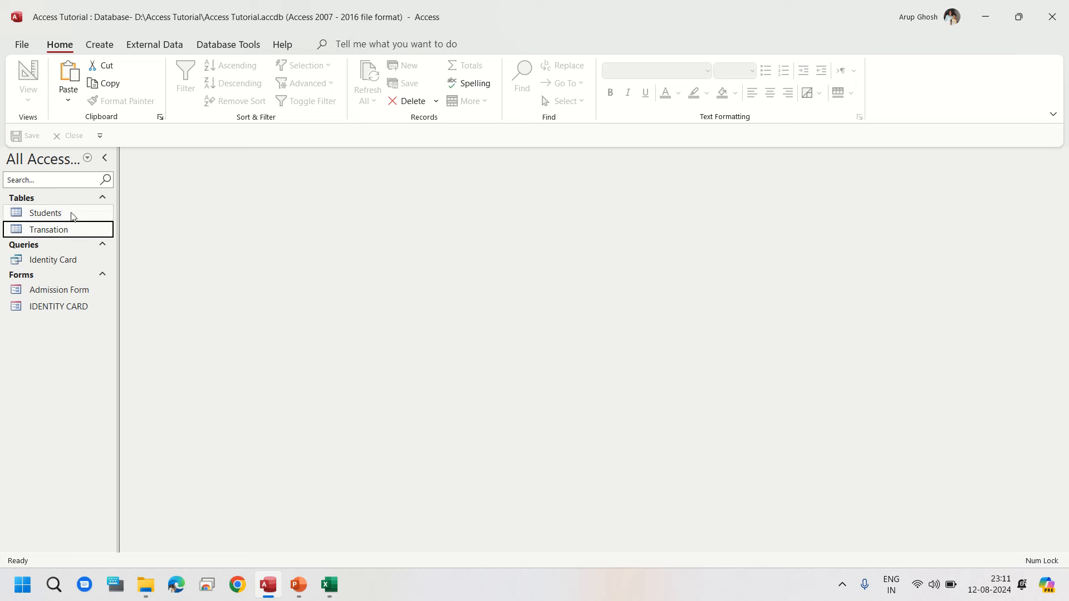
{"action": "left_click", "coordinate": [215, 47]}
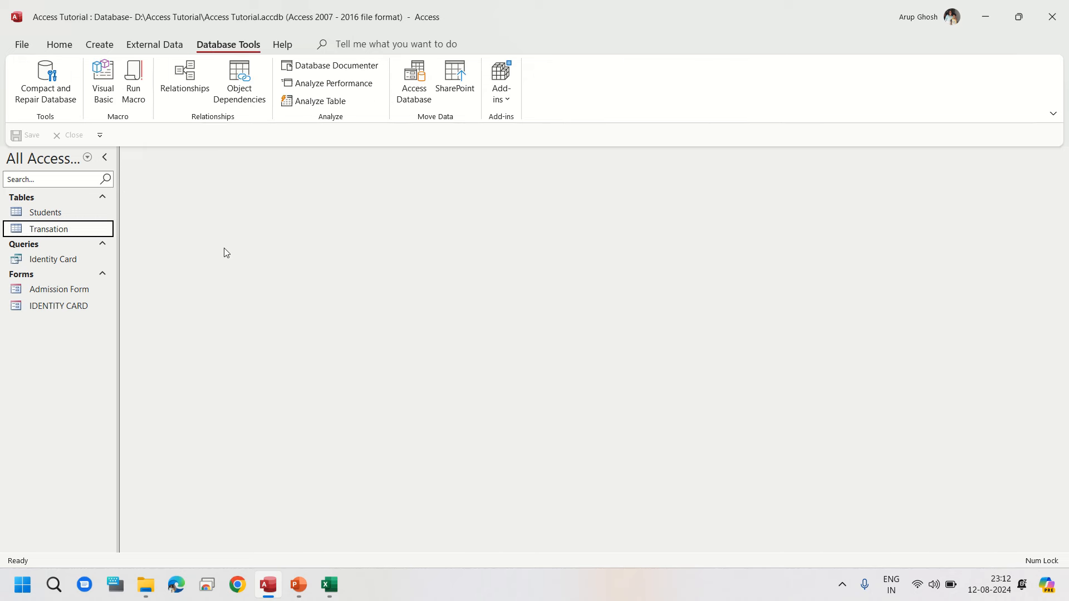
{"action": "left_click", "coordinate": [184, 78]}
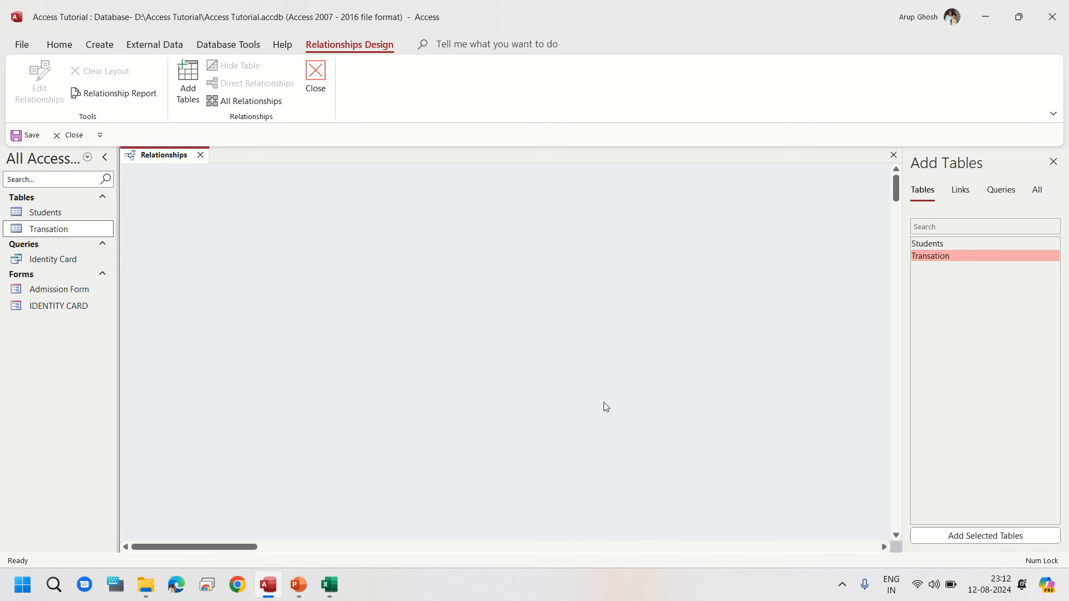
{"action": "left_click_drag", "start_coordinate": [906, 355], "coordinate": [832, 354]}
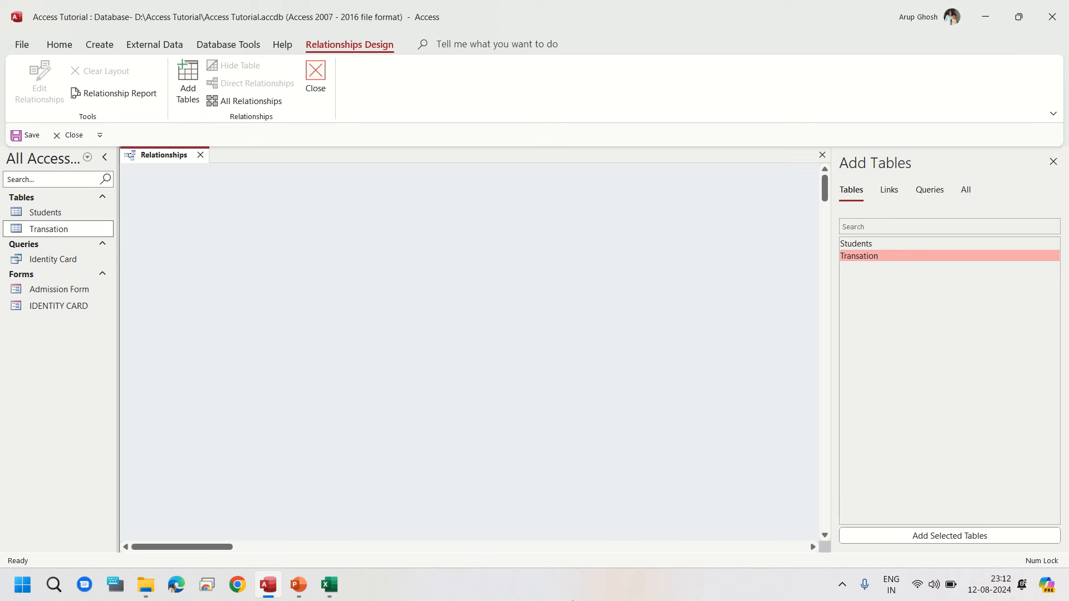
{"action": "left_click", "coordinate": [858, 246]}
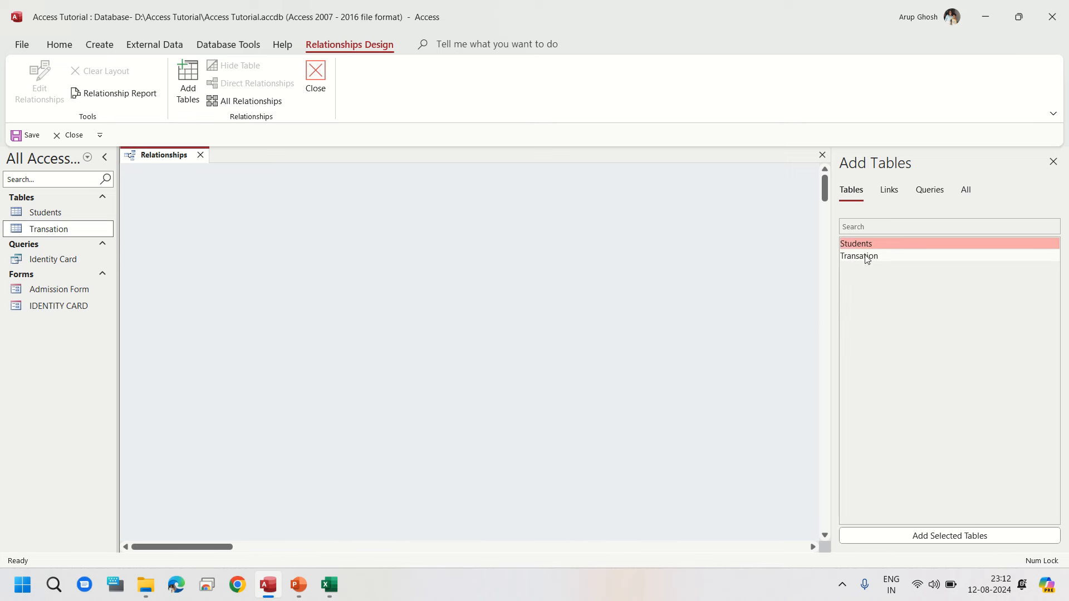
{"action": "left_click", "coordinate": [867, 258], "text": "ctrl"}
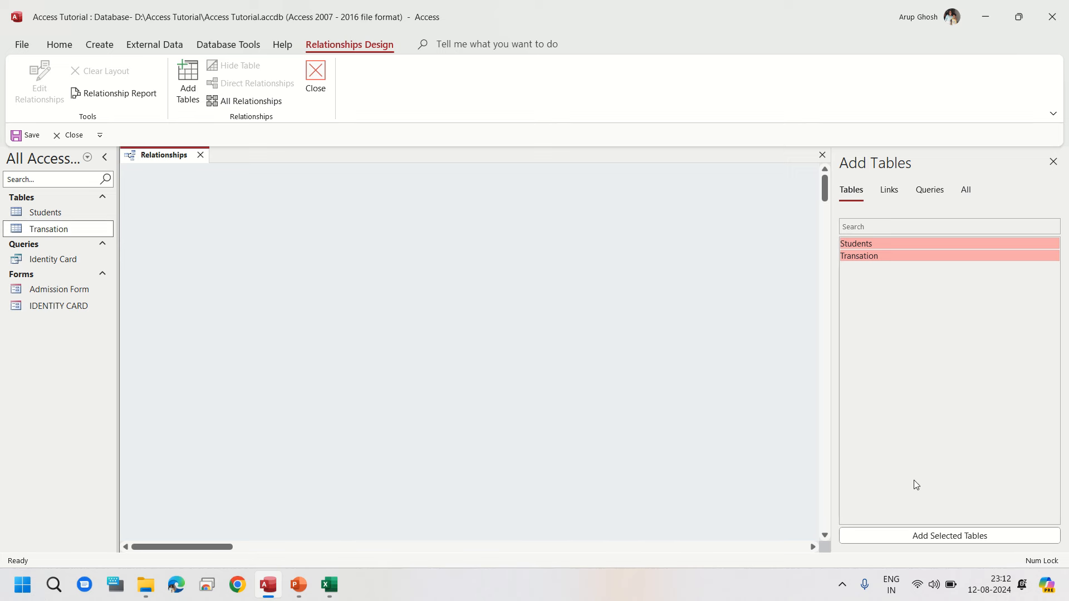
{"action": "left_click", "coordinate": [931, 537]}
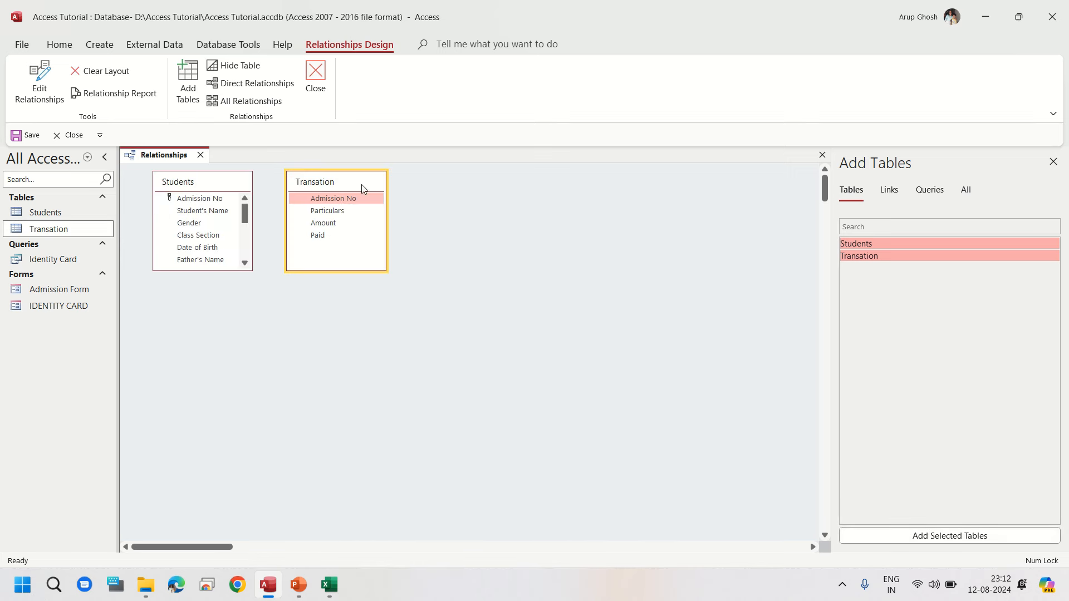
Step: Relate Students to Transation on Admission No, enforcing referential integrity with cascade update and cascade delete, then save and close the layout
{"action": "left_click", "coordinate": [202, 200]}
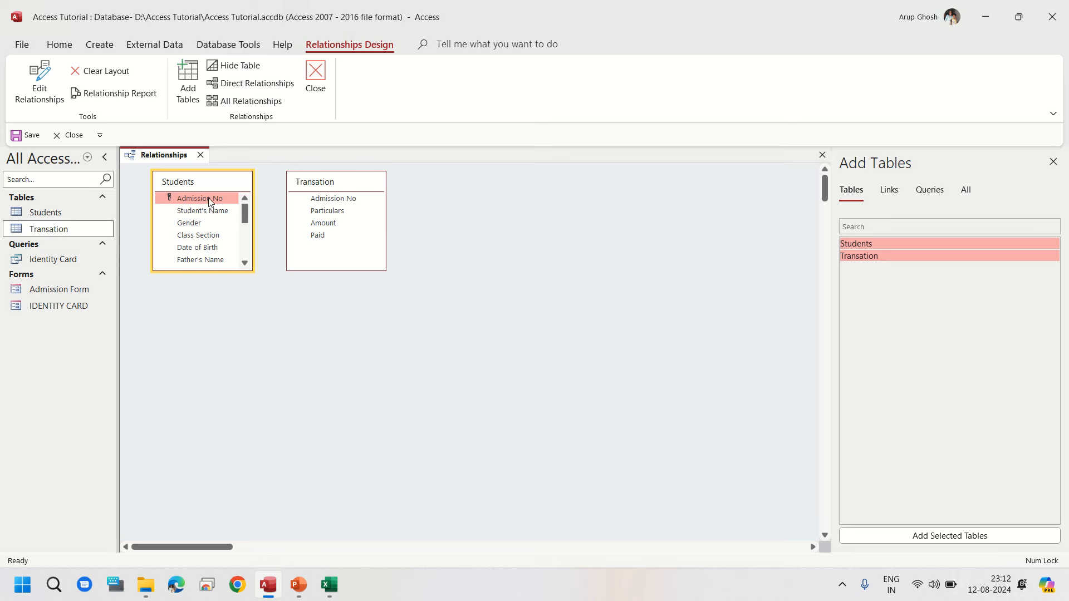
{"action": "left_click_drag", "start_coordinate": [209, 201], "coordinate": [334, 198]}
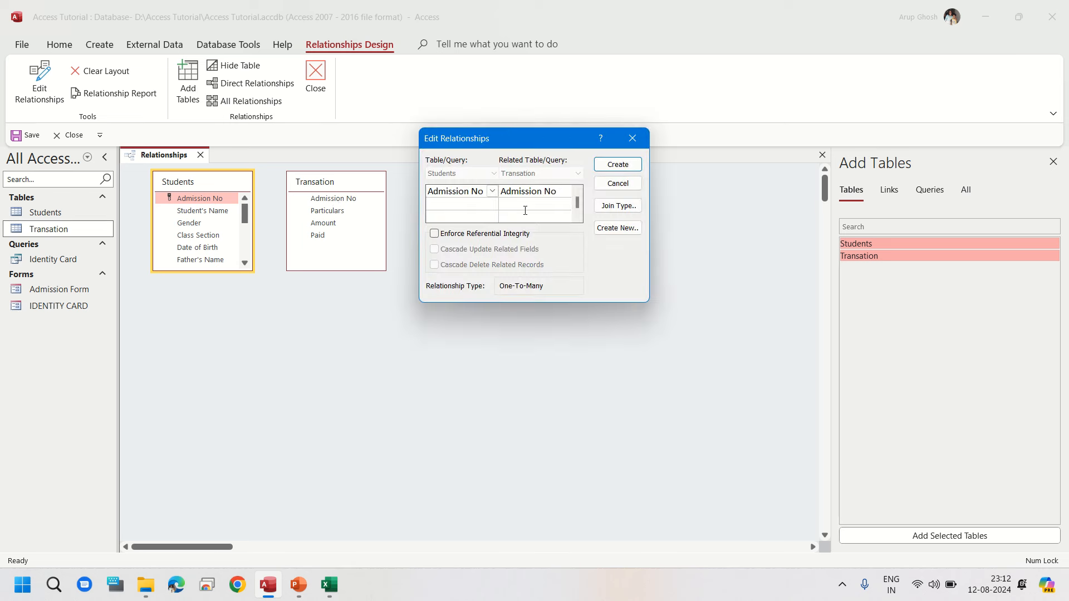
{"action": "left_click_drag", "start_coordinate": [537, 139], "coordinate": [585, 216]}
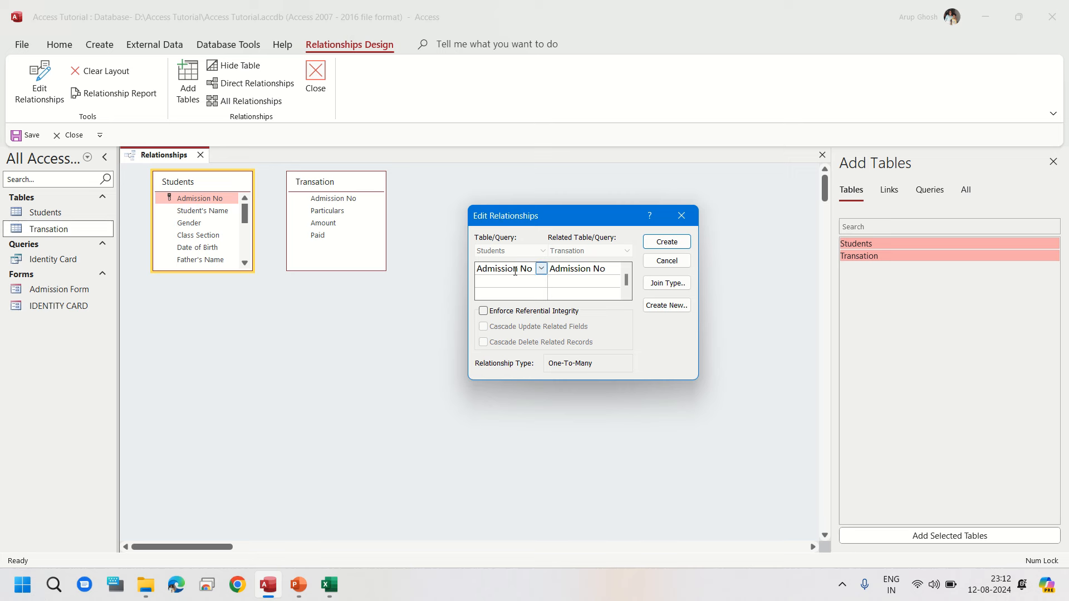
{"action": "left_click", "coordinate": [483, 312]}
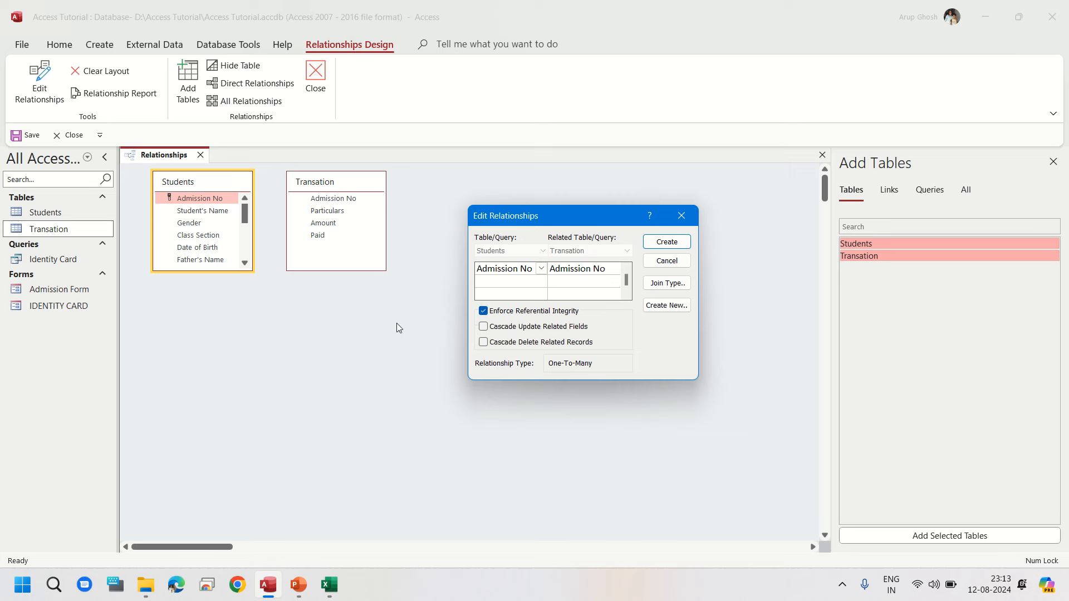
{"action": "left_click", "coordinate": [483, 326]}
{"action": "left_click", "coordinate": [484, 342]}
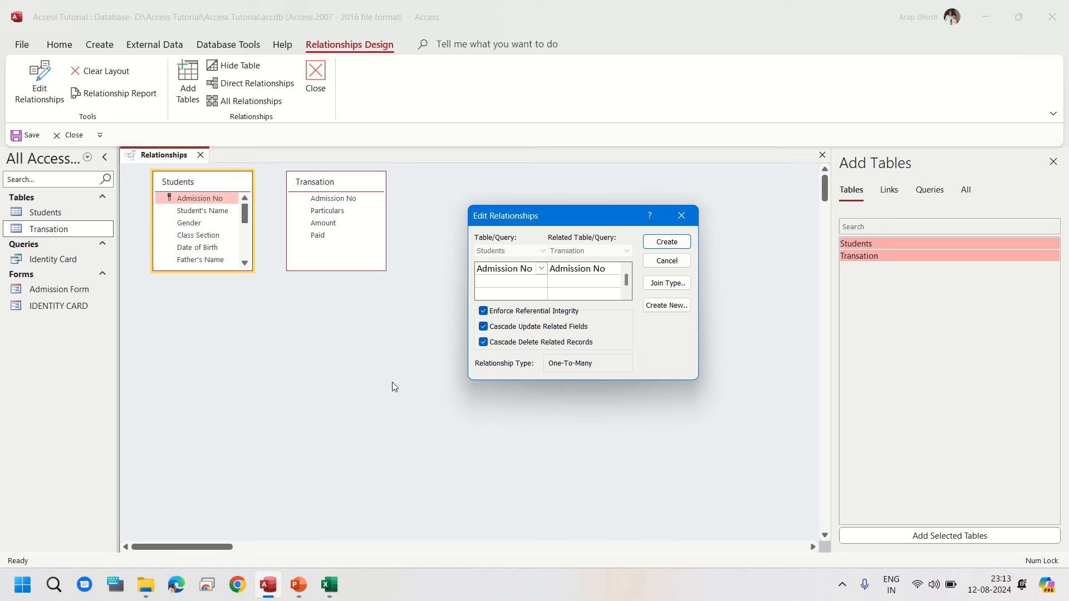
{"action": "left_click", "coordinate": [669, 242]}
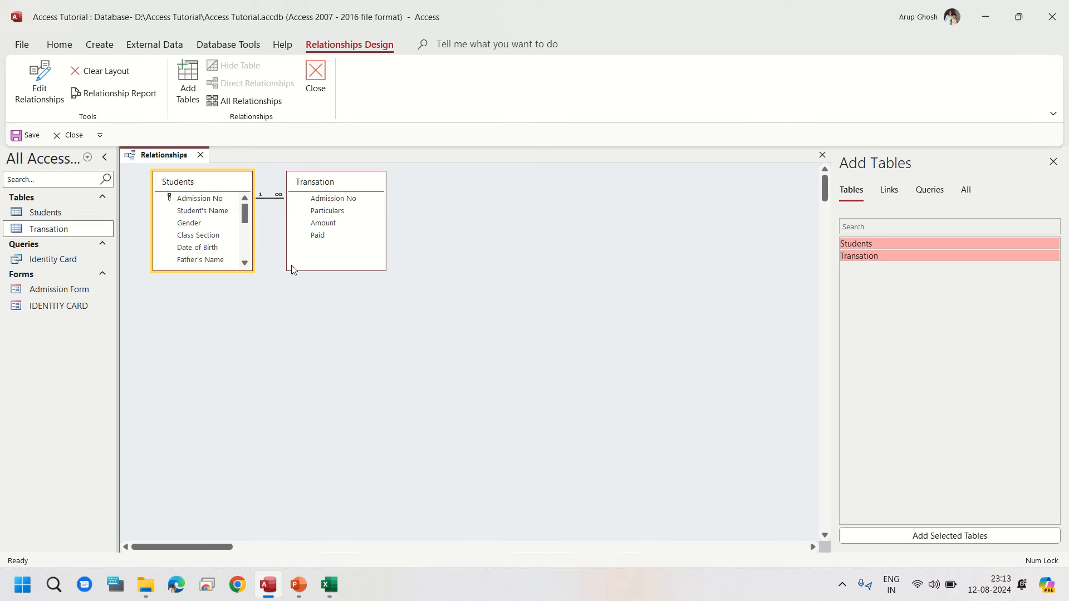
{"action": "left_click", "coordinate": [308, 74]}
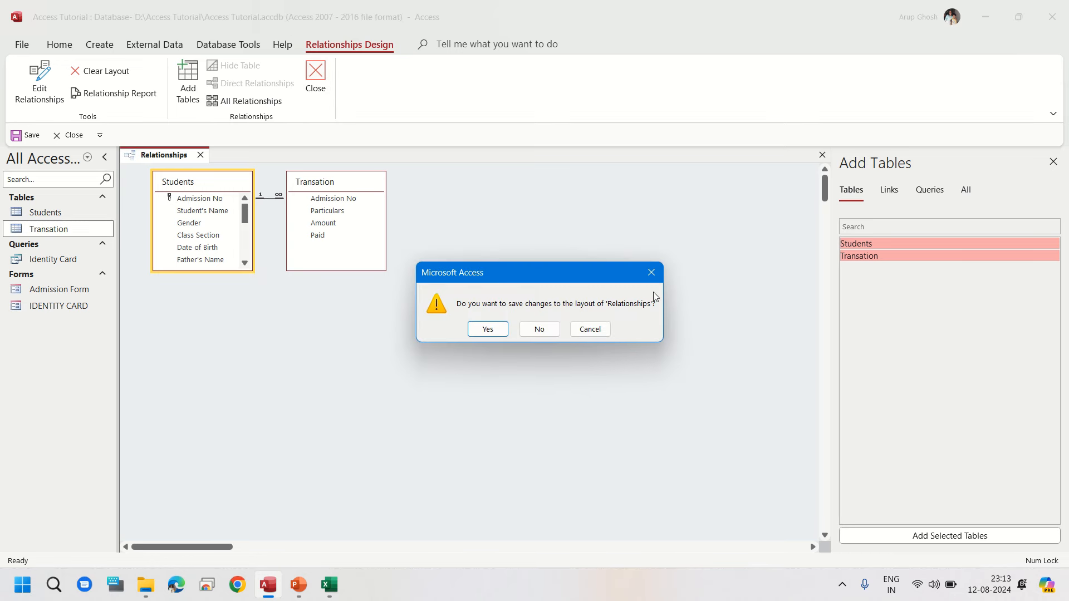
{"action": "left_click", "coordinate": [488, 330]}
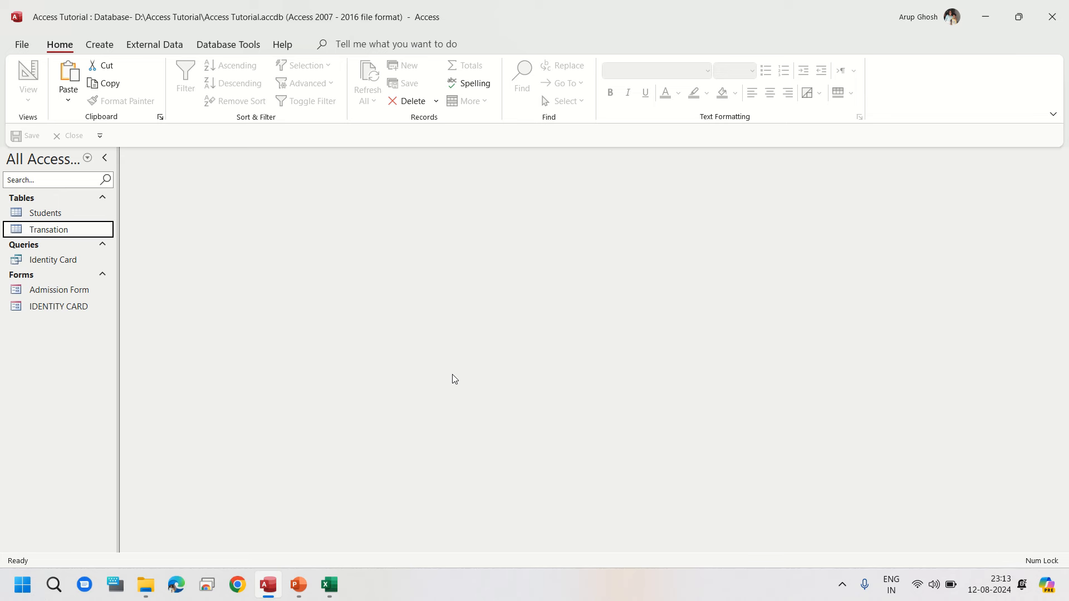
Step: Open the Transation and Students tables, expanding and collapsing one student's transaction subdatasheet, then close them
{"action": "double_click", "coordinate": [68, 229]}
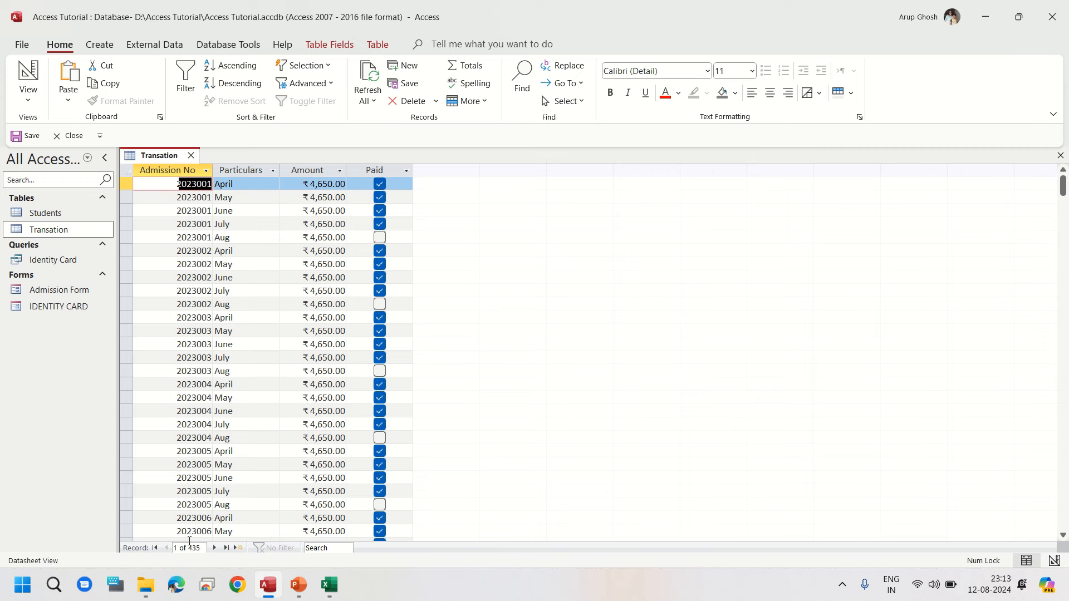
{"action": "left_click", "coordinate": [1059, 155]}
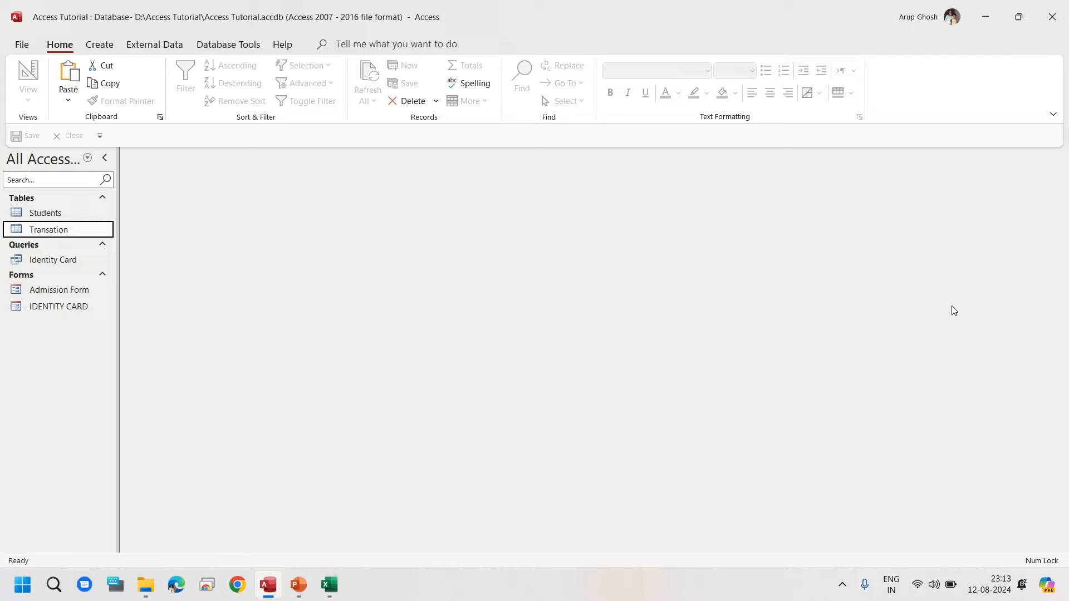
{"action": "double_click", "coordinate": [75, 216]}
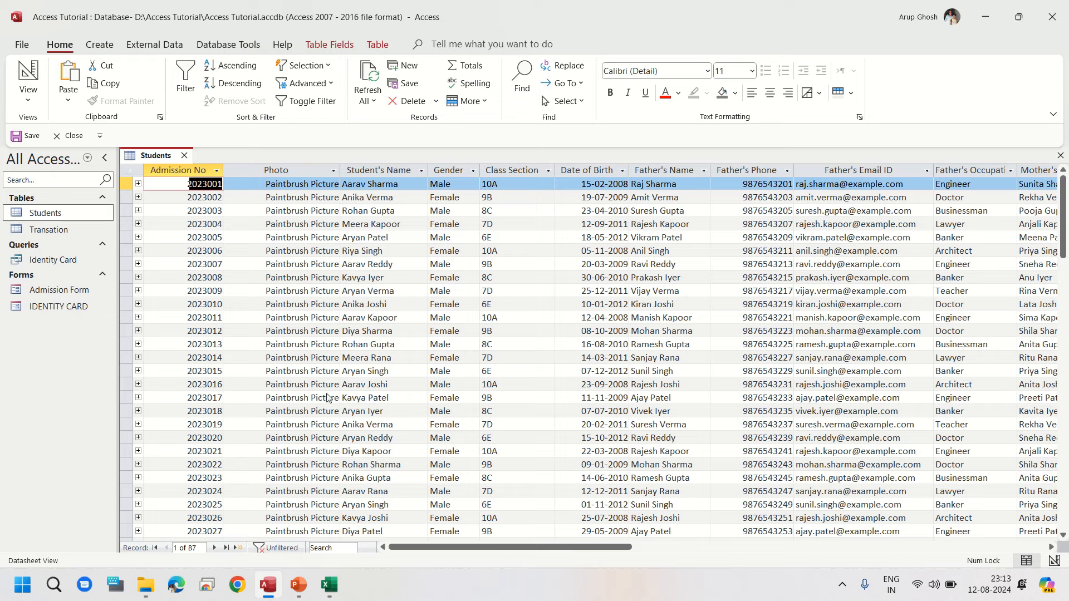
{"action": "left_click", "coordinate": [138, 397]}
{"action": "scroll", "coordinate": [573, 385], "scroll_direction": "down", "scroll_amount": 1}
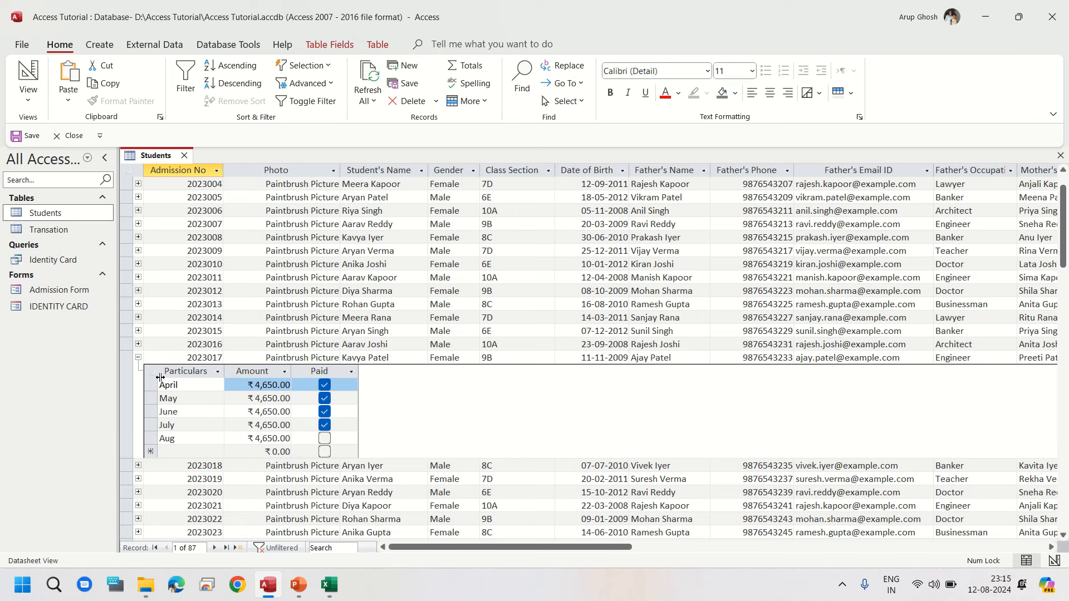
{"action": "left_click", "coordinate": [138, 357]}
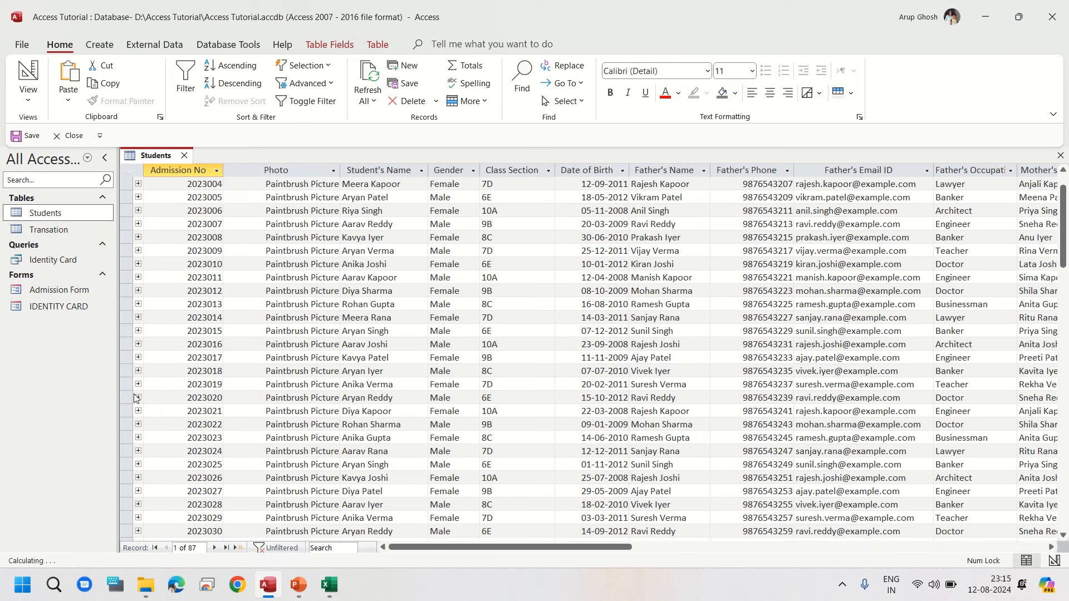
{"action": "left_click", "coordinate": [184, 155]}
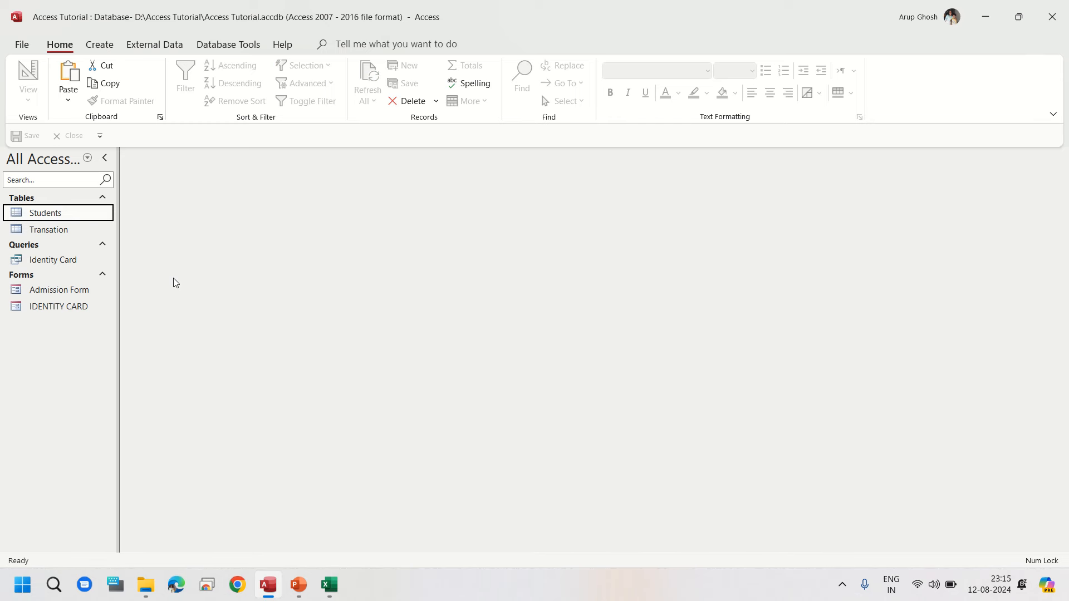
Step: Start a new query in Design View with the Students and Transation tables added
{"action": "left_click", "coordinate": [101, 48]}
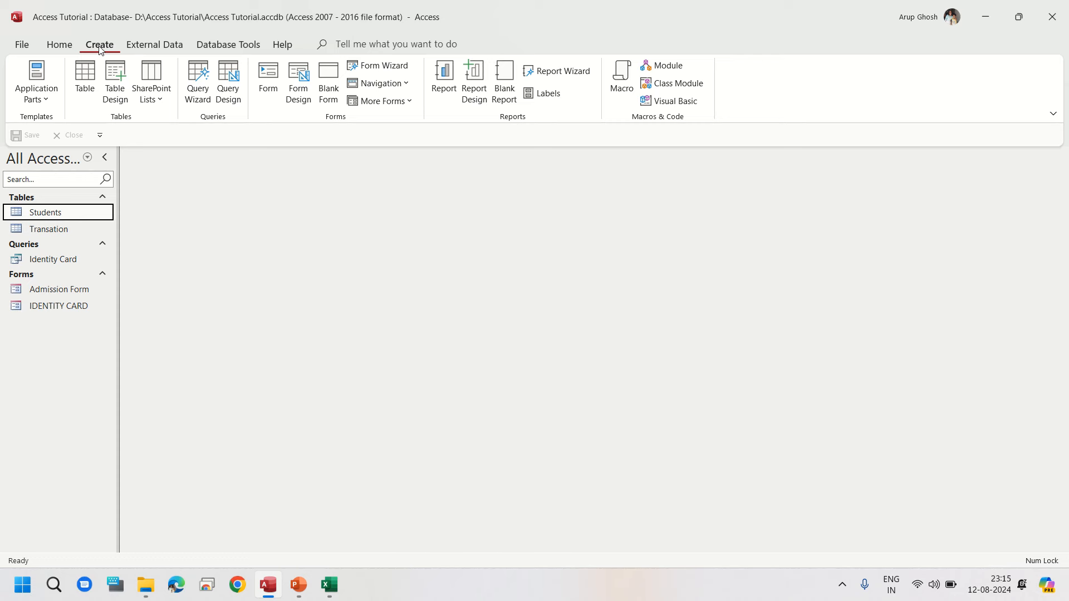
{"action": "left_click", "coordinate": [229, 93]}
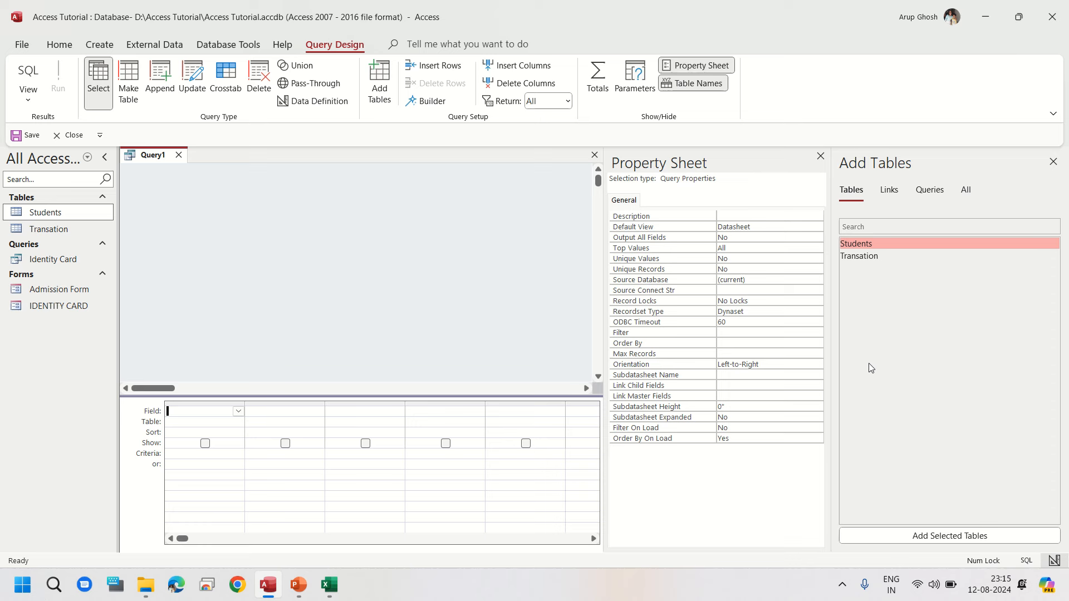
{"action": "left_click", "coordinate": [868, 255], "text": "ctrl"}
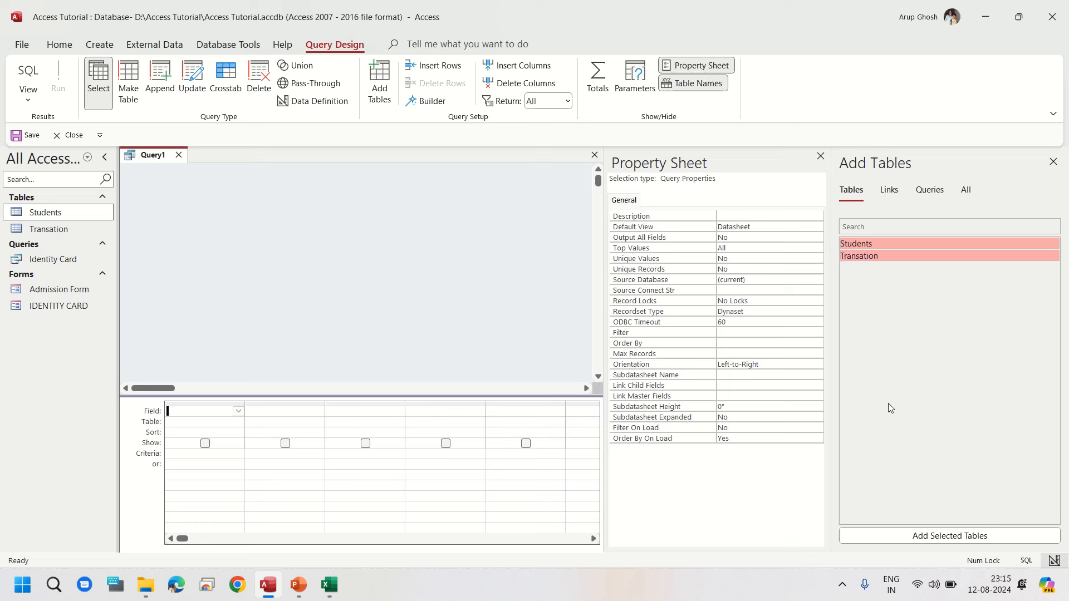
{"action": "left_click", "coordinate": [940, 536]}
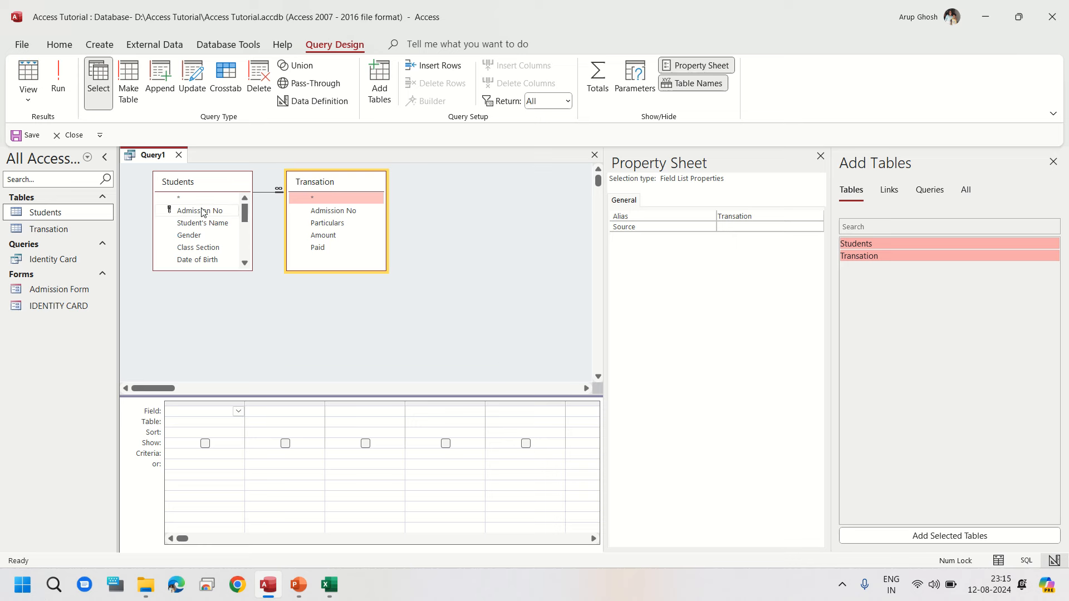
Step: Add the Admission No, Student's Name, Class Section, Particulars, Amount and Paid fields to the query grid and close the property sheet
{"action": "left_click_drag", "start_coordinate": [201, 212], "coordinate": [210, 412]}
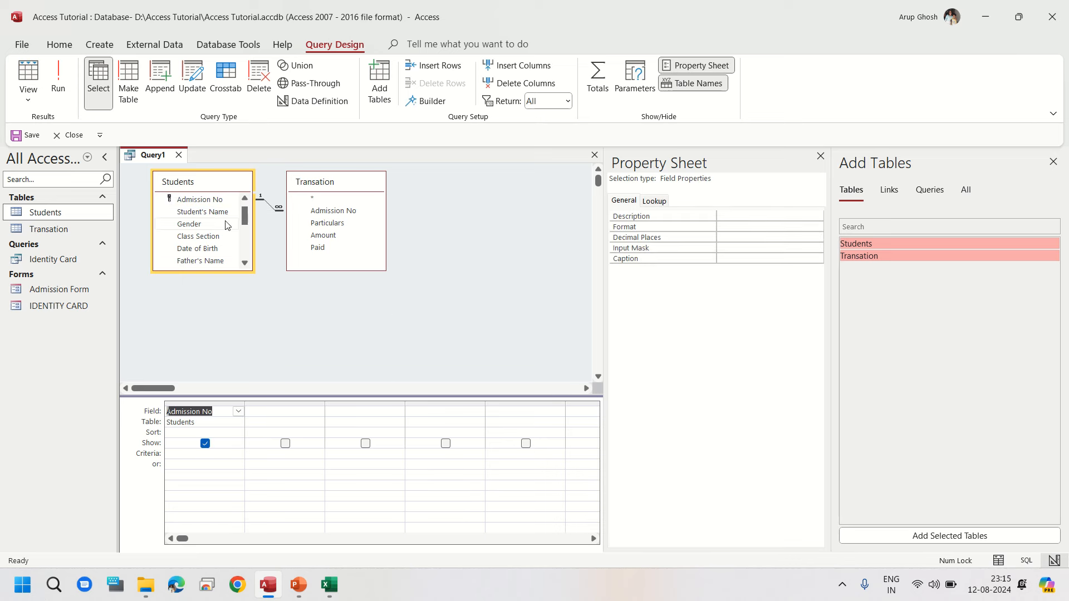
{"action": "left_click_drag", "start_coordinate": [214, 216], "coordinate": [270, 416]}
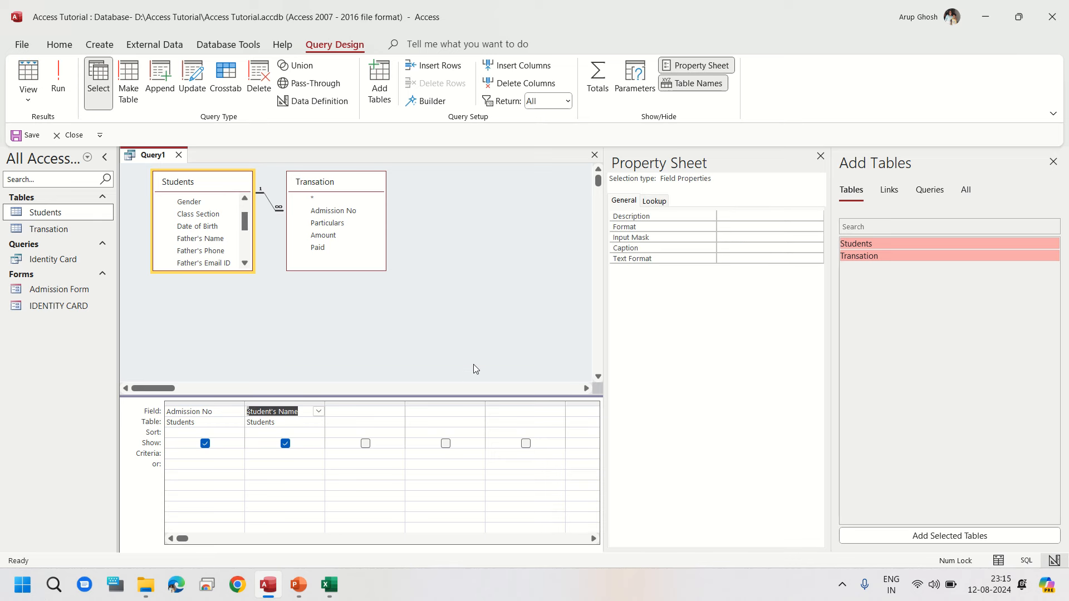
{"action": "left_click_drag", "start_coordinate": [210, 220], "coordinate": [347, 413]}
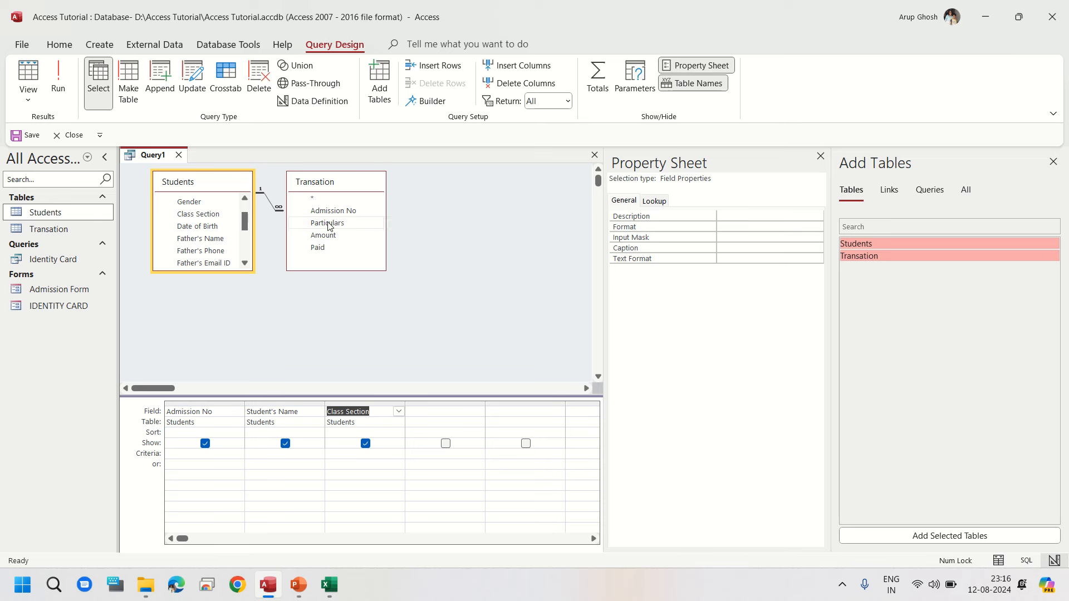
{"action": "left_click_drag", "start_coordinate": [329, 223], "coordinate": [430, 412]}
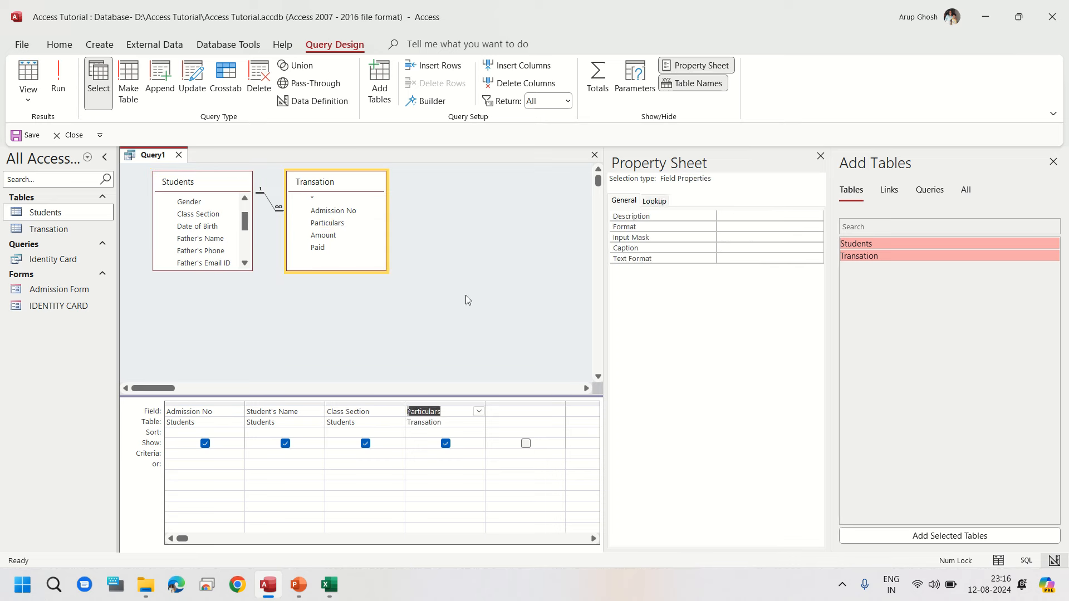
{"action": "left_click_drag", "start_coordinate": [341, 241], "coordinate": [495, 415]}
{"action": "left_click_drag", "start_coordinate": [325, 248], "coordinate": [573, 415]}
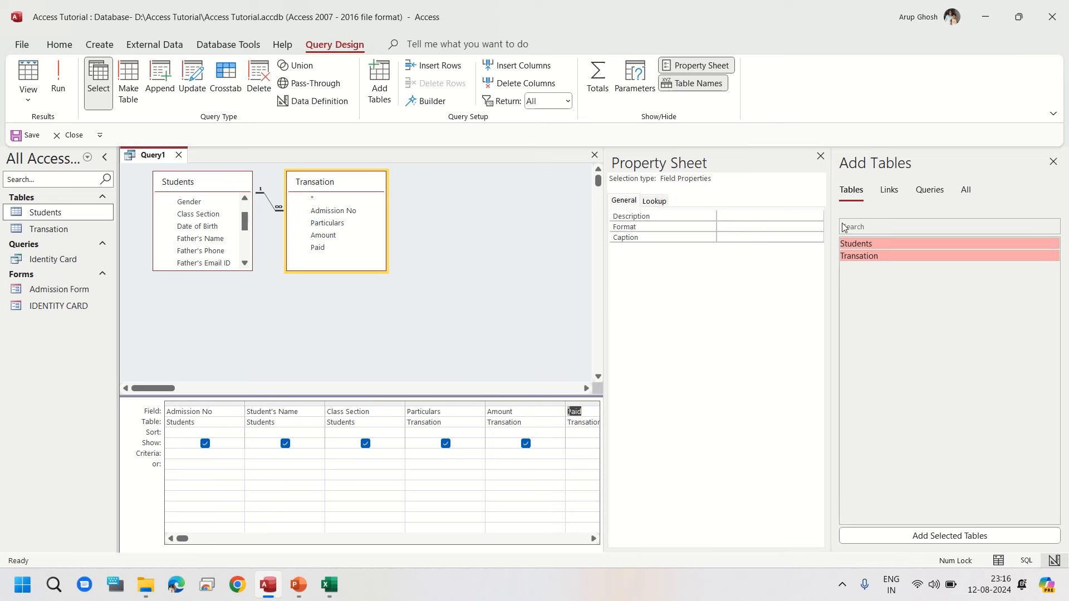
{"action": "left_click", "coordinate": [820, 156]}
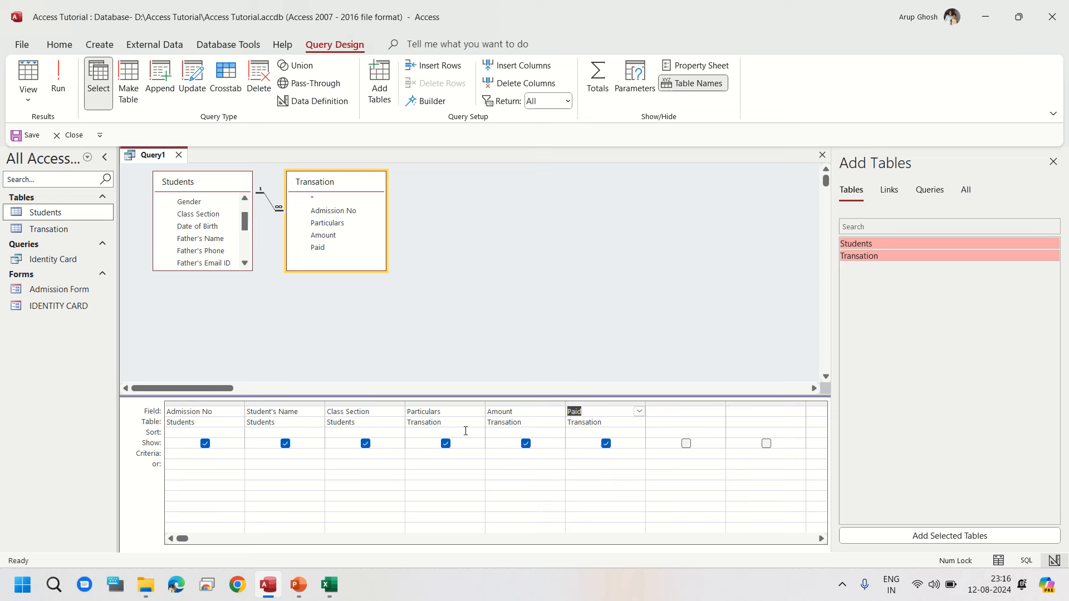
Step: Save the new query as Transaction Query
{"action": "left_click", "coordinate": [26, 139]}
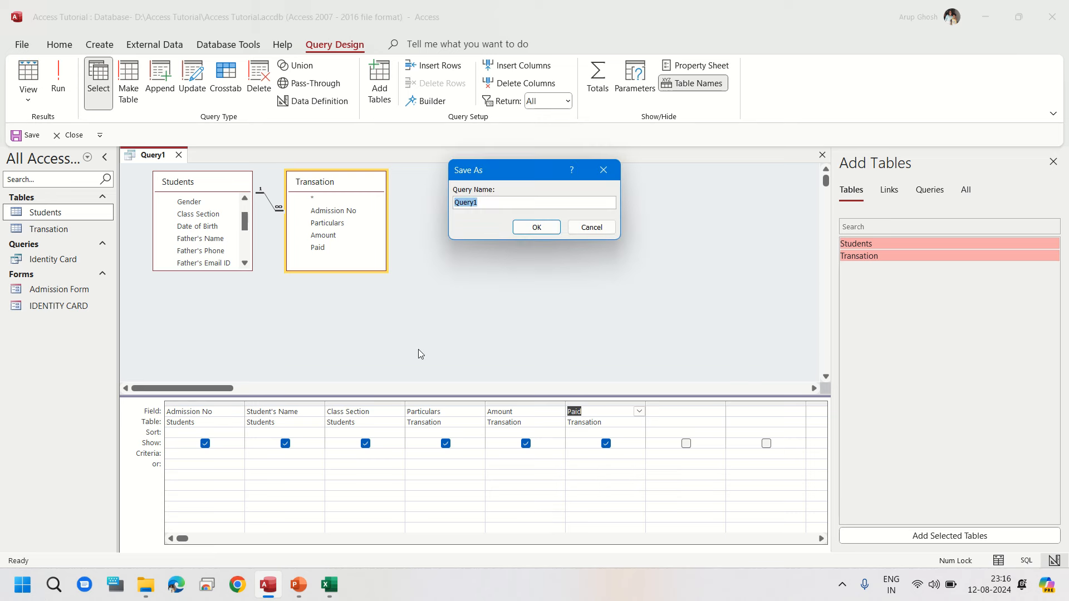
{"action": "type", "text": "Transaction Query"}
{"action": "left_click", "coordinate": [538, 227]}
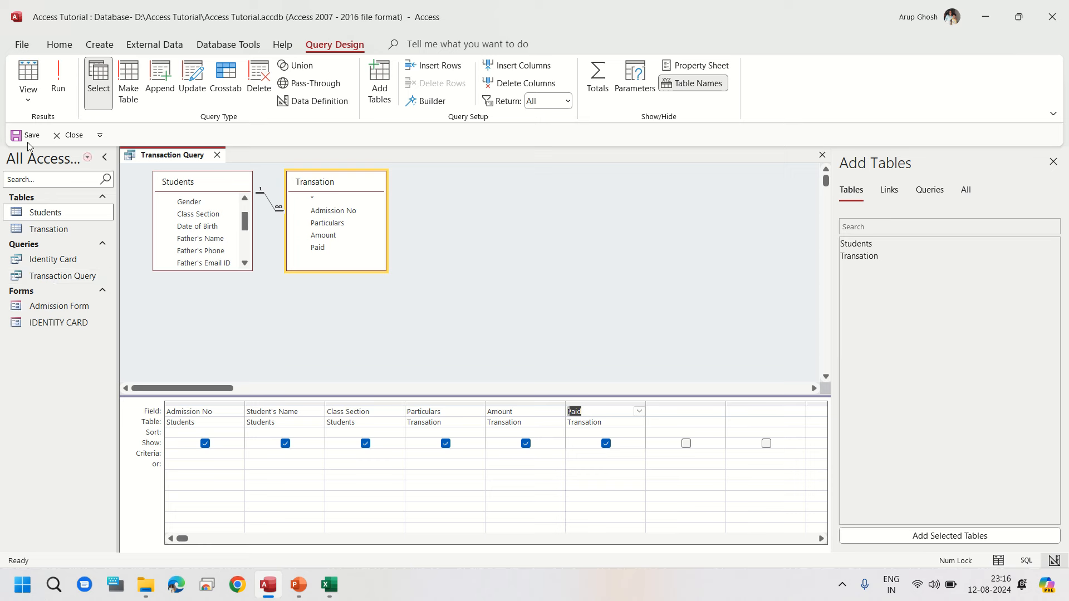
Step: Run Transaction Query, scroll through its results, and close it
{"action": "left_click", "coordinate": [25, 69]}
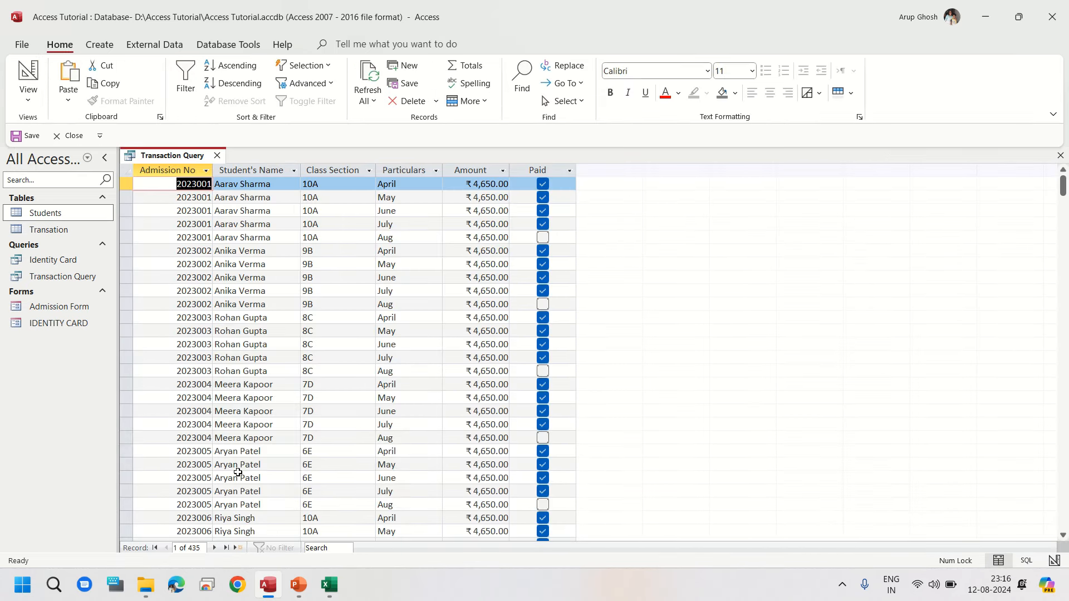
{"action": "scroll", "coordinate": [246, 344], "scroll_direction": "down", "scroll_amount": 16}
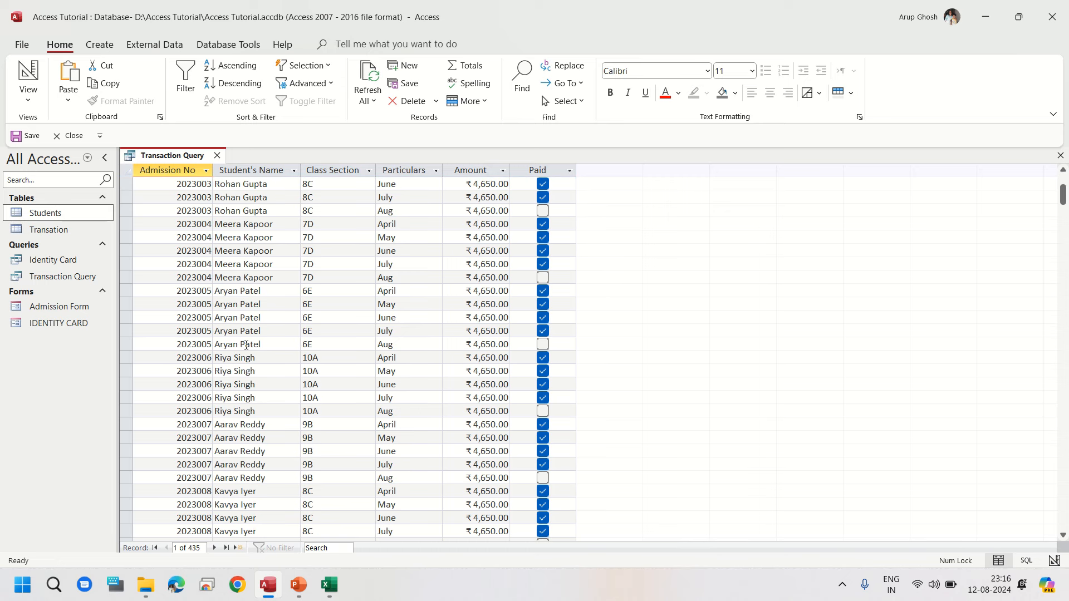
{"action": "scroll", "coordinate": [246, 345], "scroll_direction": "down", "scroll_amount": 1}
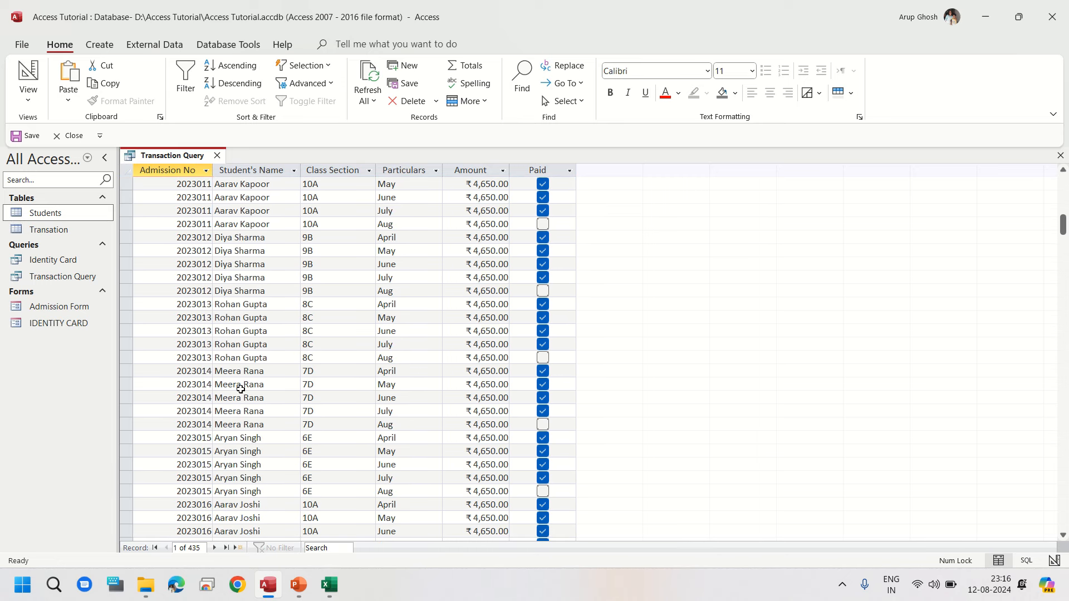
{"action": "scroll", "coordinate": [214, 379], "scroll_direction": "up", "scroll_amount": 11}
{"action": "scroll", "coordinate": [214, 380], "scroll_direction": "up", "scroll_amount": 6}
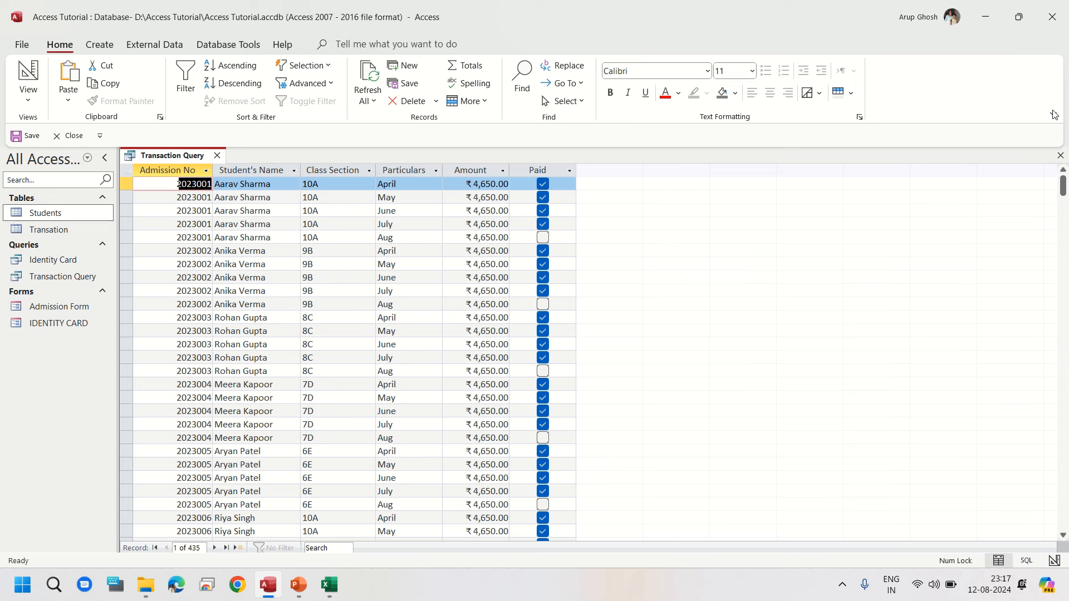
{"action": "left_click", "coordinate": [1060, 156]}
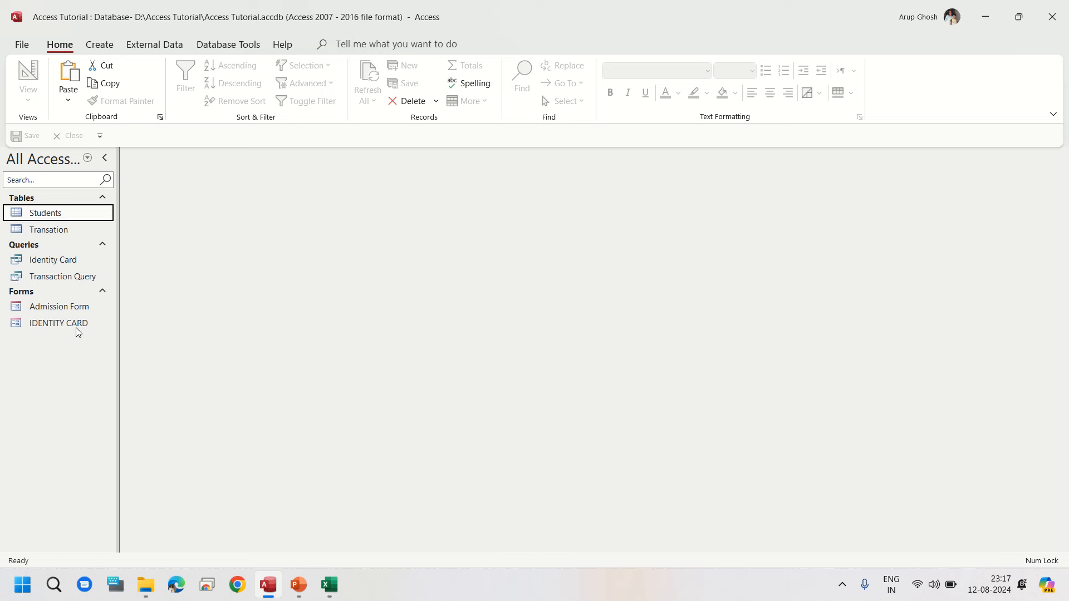
Step: Open the Admission Form and save a copy of it as a report named Admission Form
{"action": "double_click", "coordinate": [72, 308]}
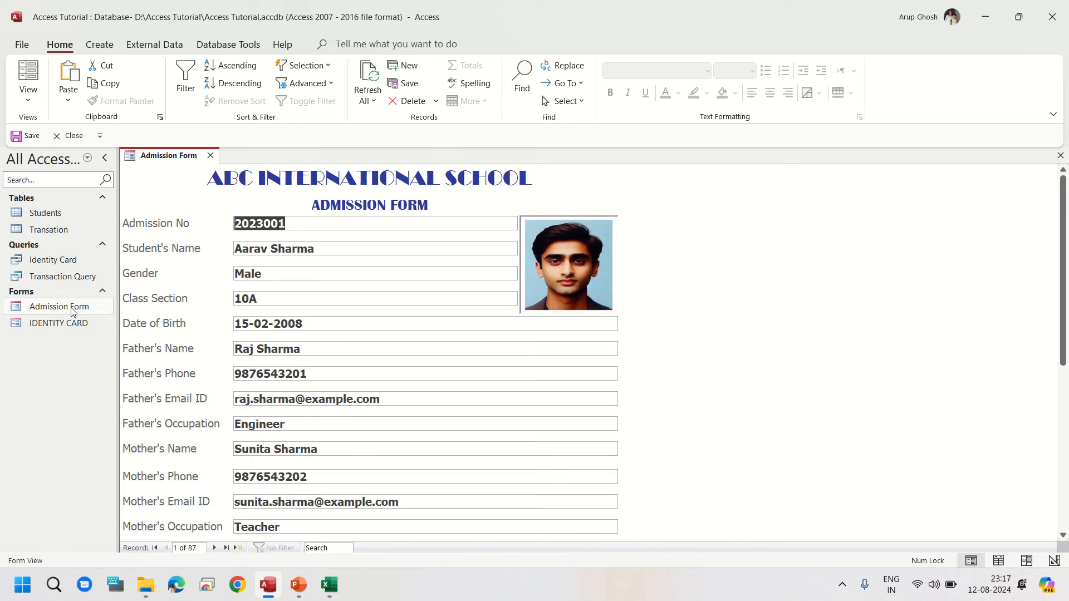
{"action": "left_click", "coordinate": [27, 45]}
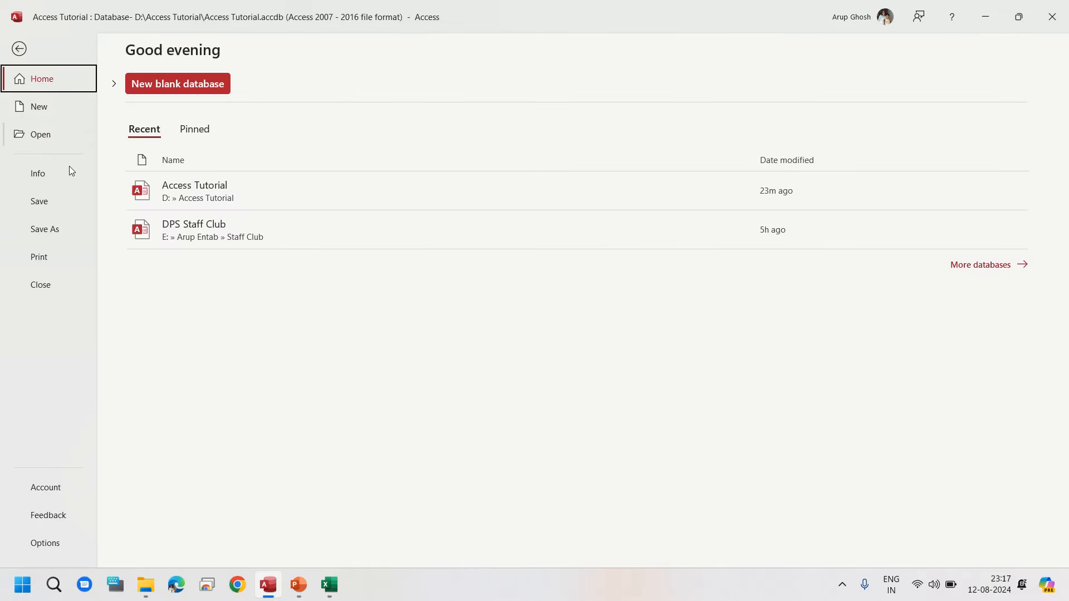
{"action": "left_click", "coordinate": [45, 229]}
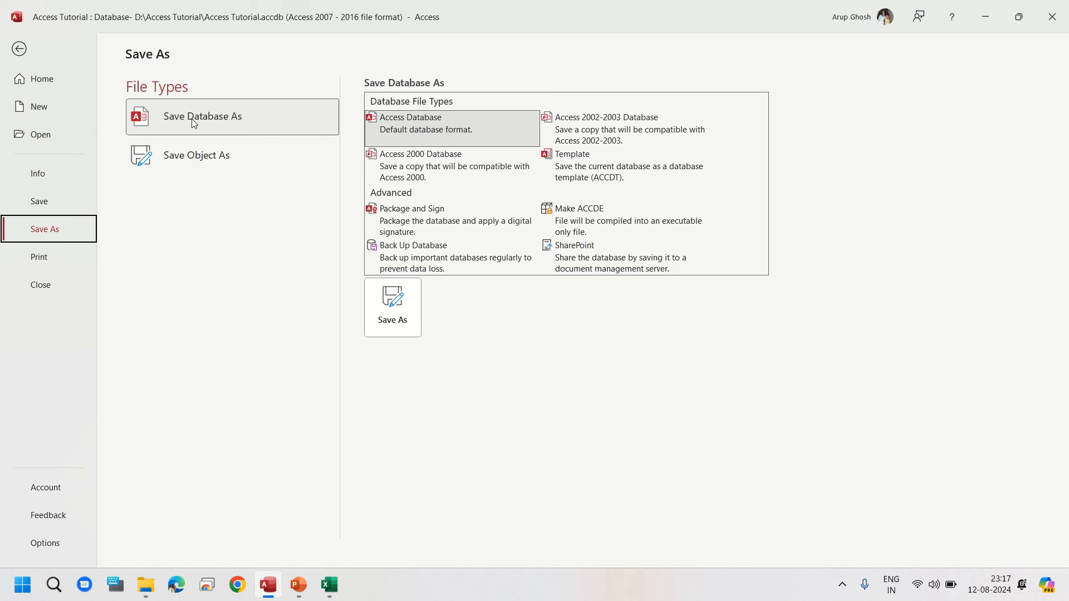
{"action": "left_click", "coordinate": [212, 164]}
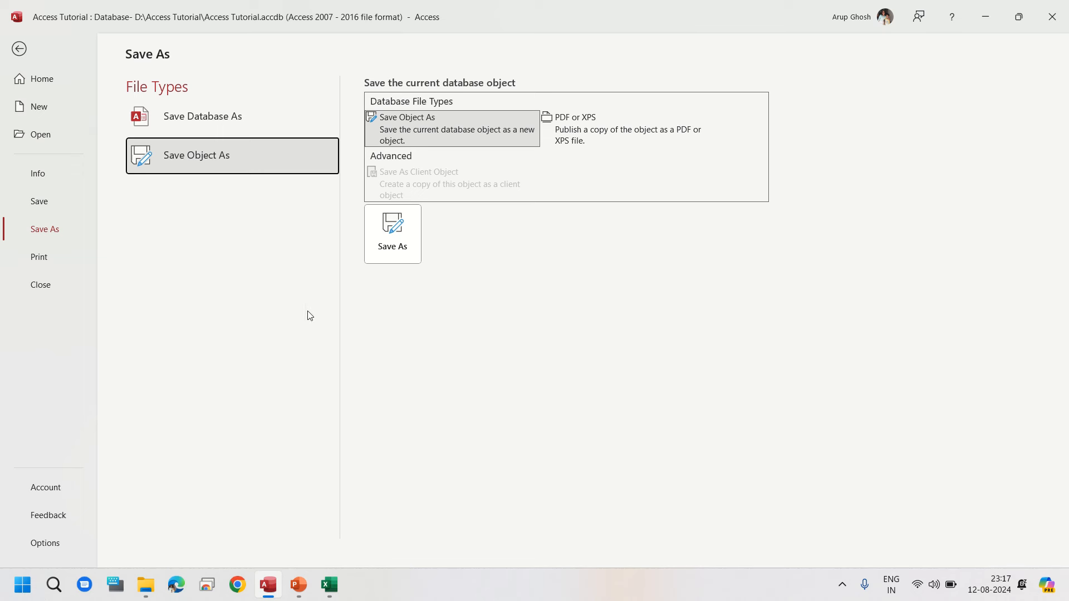
{"action": "left_click", "coordinate": [401, 239]}
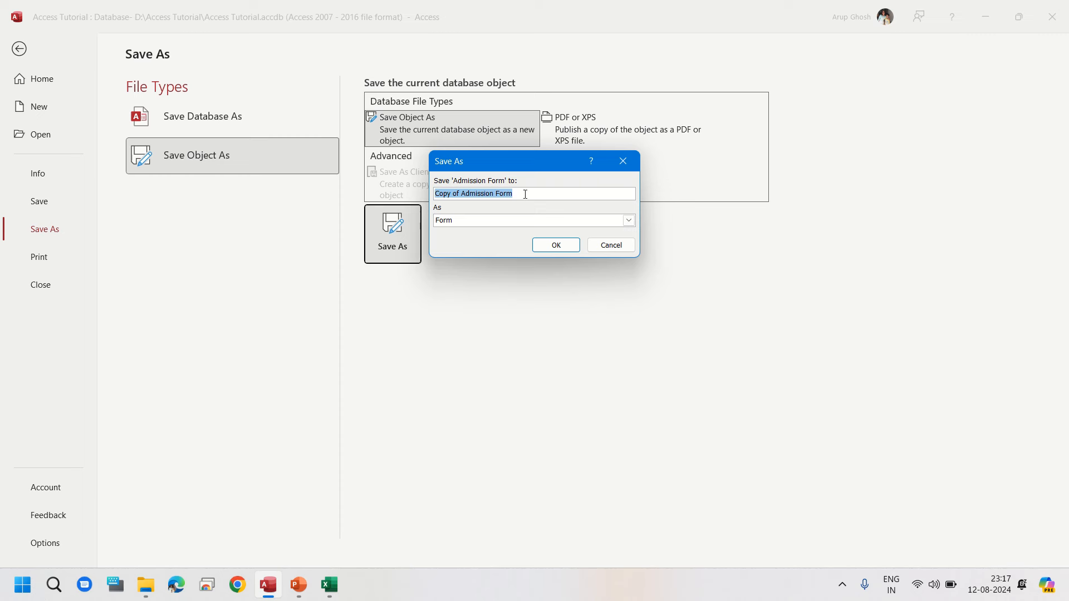
{"action": "left_click_drag", "start_coordinate": [529, 160], "coordinate": [606, 263]}
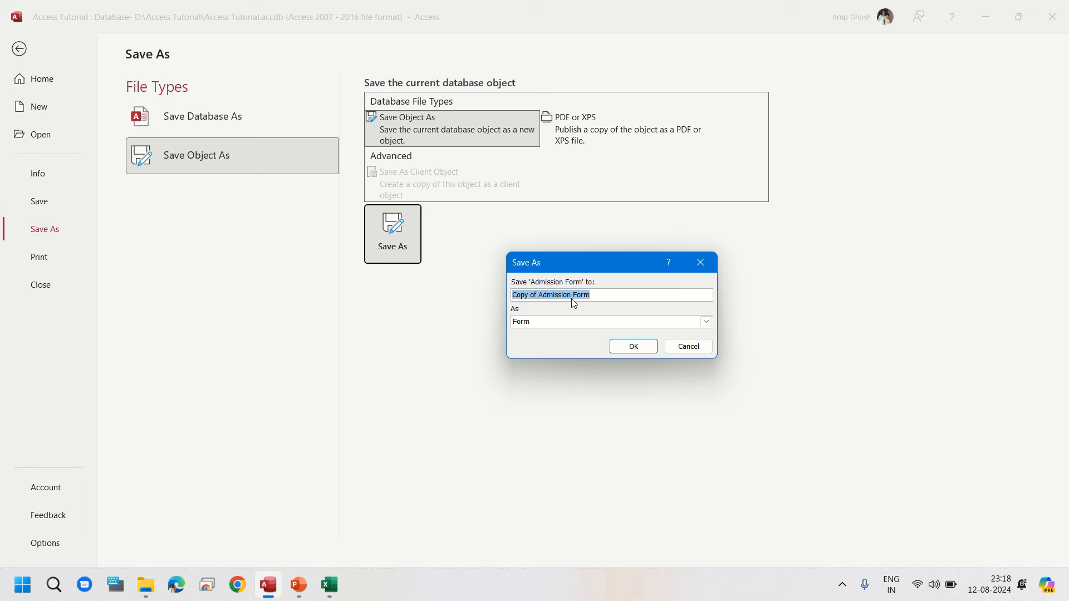
{"action": "left_click", "coordinate": [539, 295]}
{"action": "key", "text": "BackSpace"}
{"action": "key", "text": "BackSpace"}
{"action": "key", "text": "BackSpace"}
{"action": "key", "text": "BackSpace"}
{"action": "key", "text": "BackSpace"}
{"action": "key", "text": "BackSpace"}
{"action": "key", "text": "BackSpace"}
{"action": "key", "text": "BackSpace"}
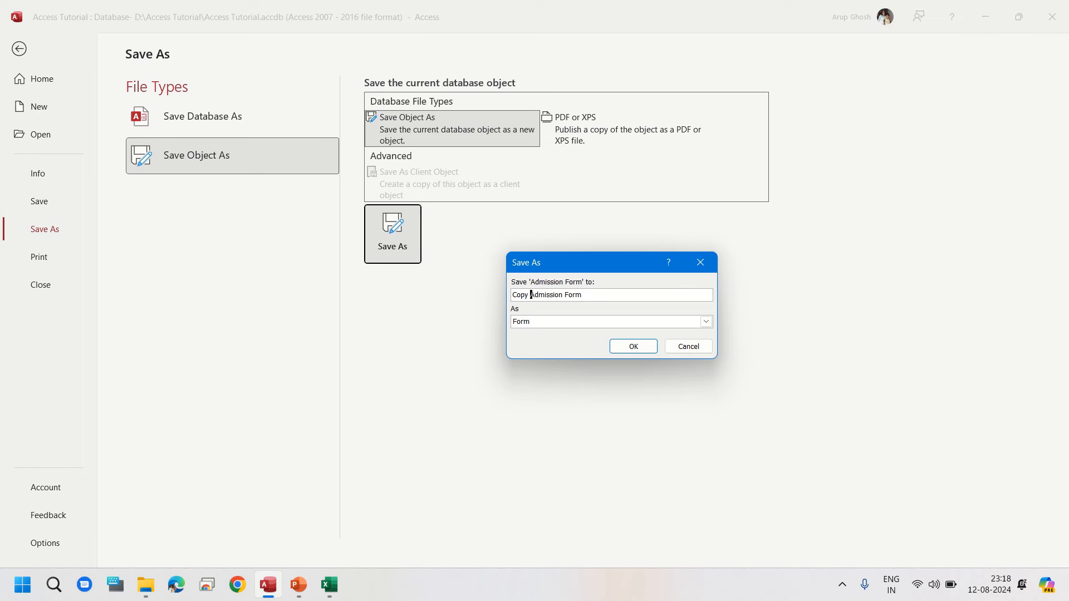
{"action": "left_click", "coordinate": [564, 322]}
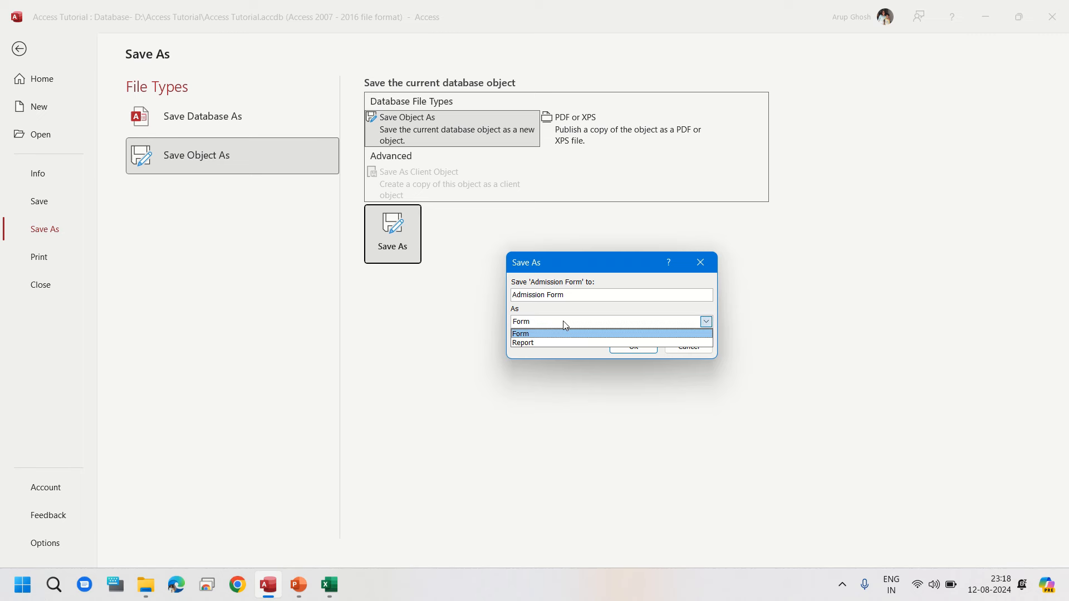
{"action": "left_click", "coordinate": [558, 341]}
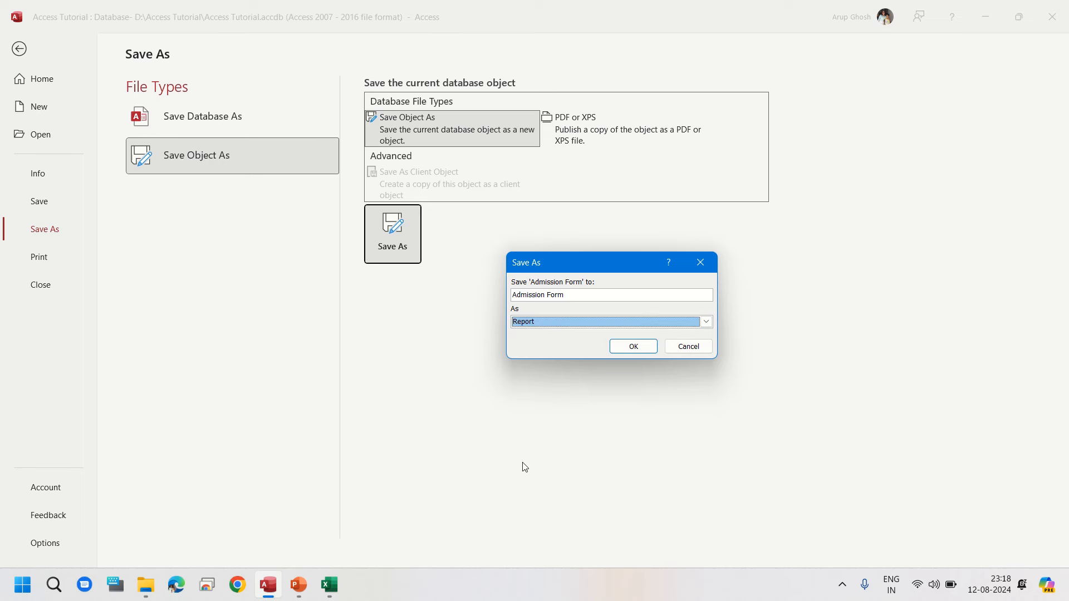
{"action": "left_click", "coordinate": [640, 349]}
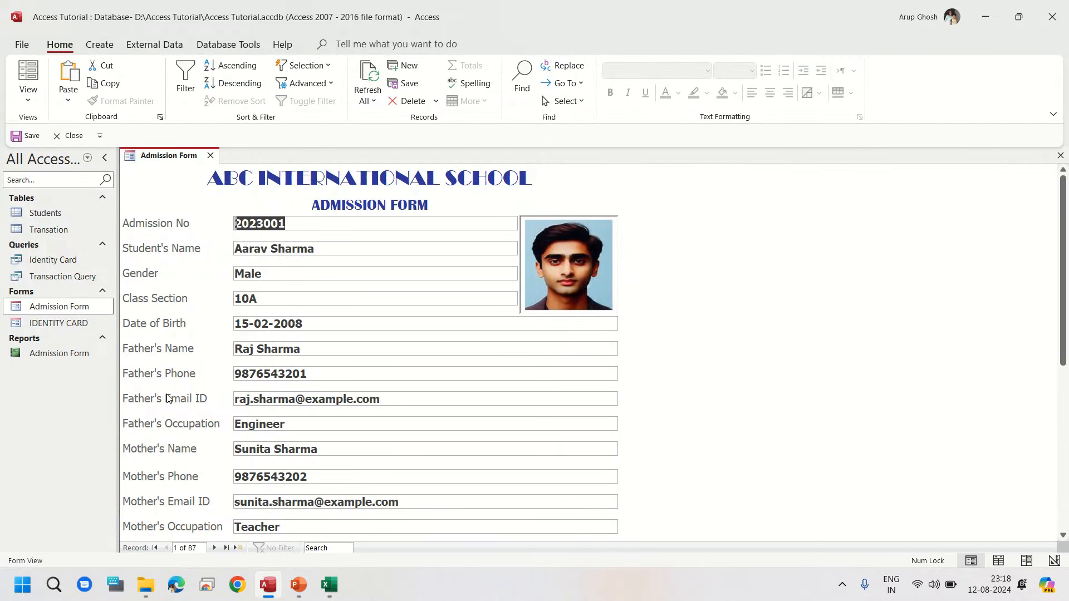
Step: Open the new Admission Form report, compare it with the form, and close the report
{"action": "double_click", "coordinate": [48, 354]}
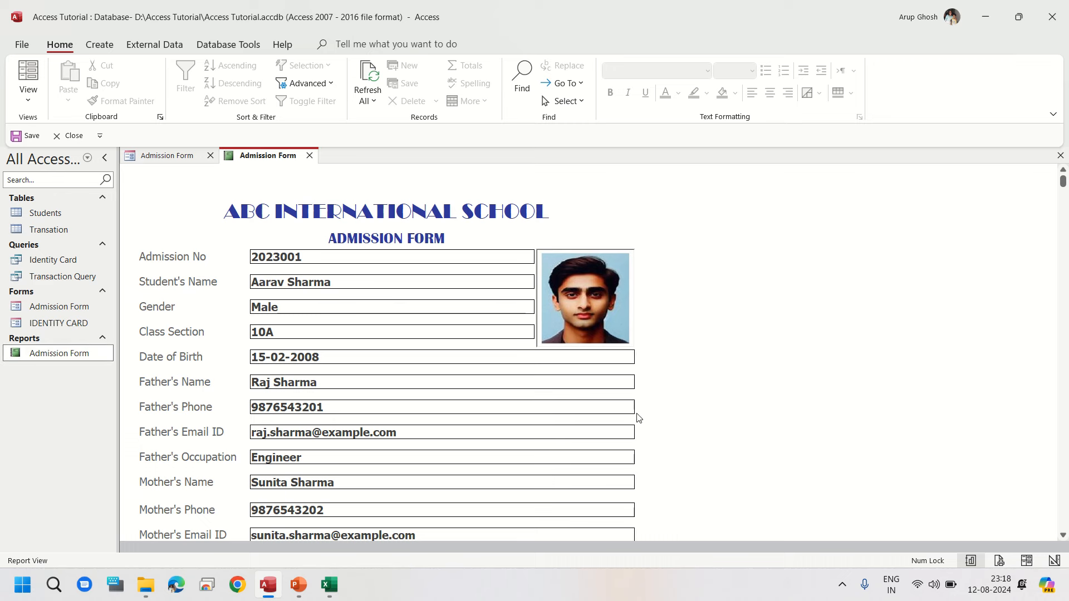
{"action": "left_click", "coordinate": [175, 161]}
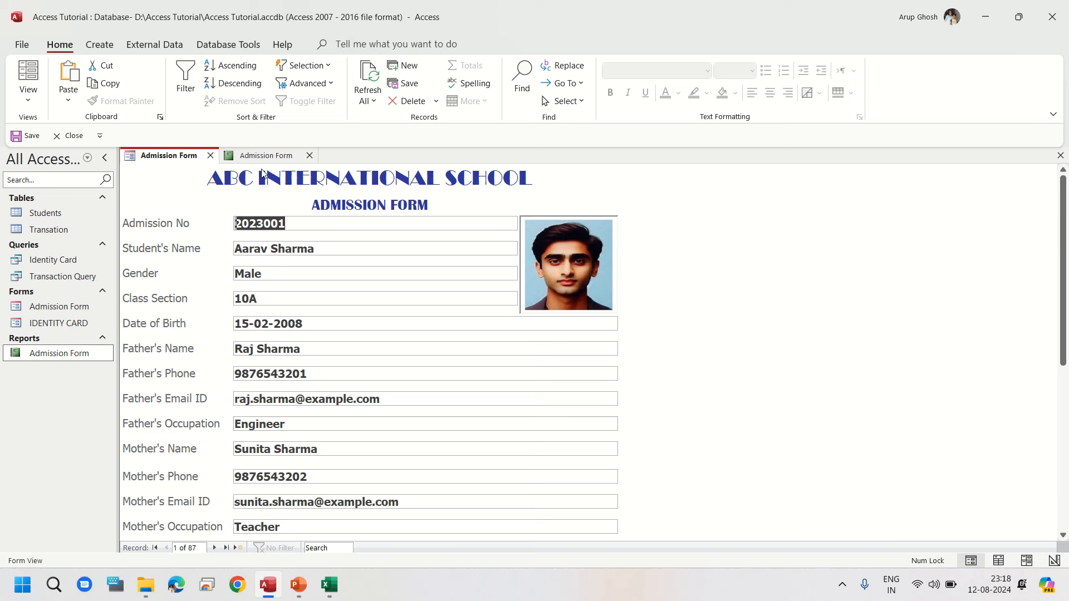
{"action": "left_click", "coordinate": [309, 157]}
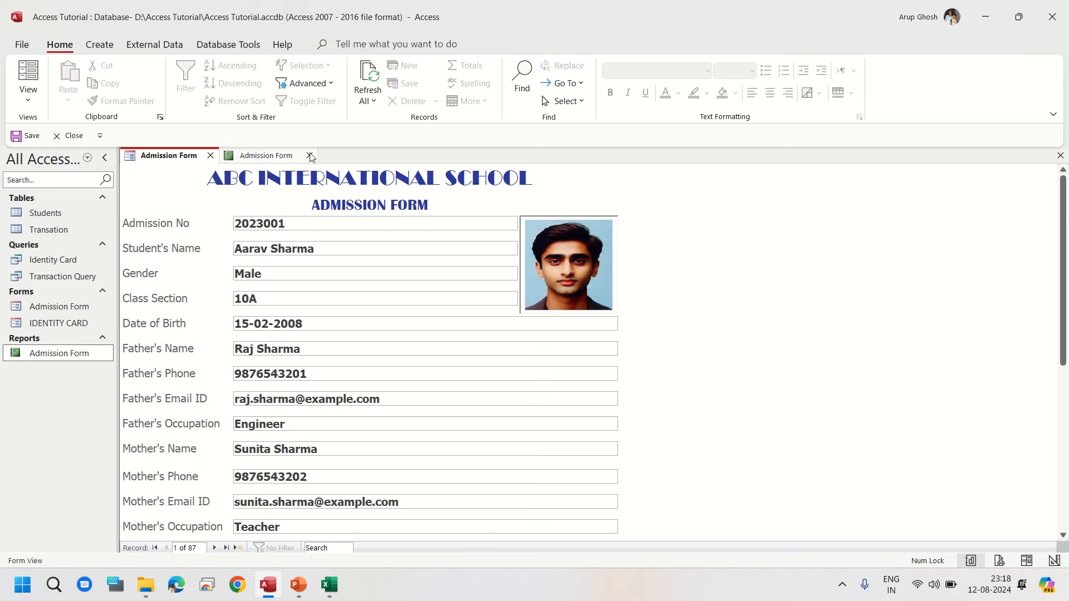
Step: Rename the Admission Form report to Admission Report
{"action": "right_click", "coordinate": [78, 352]}
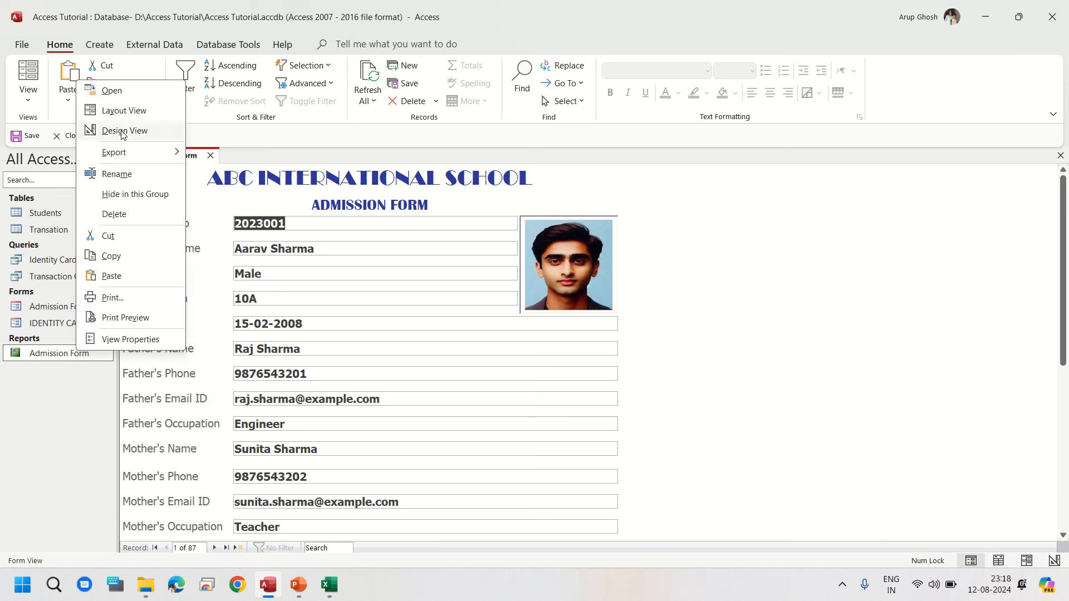
{"action": "left_click", "coordinate": [119, 174]}
{"action": "key", "text": "End"}
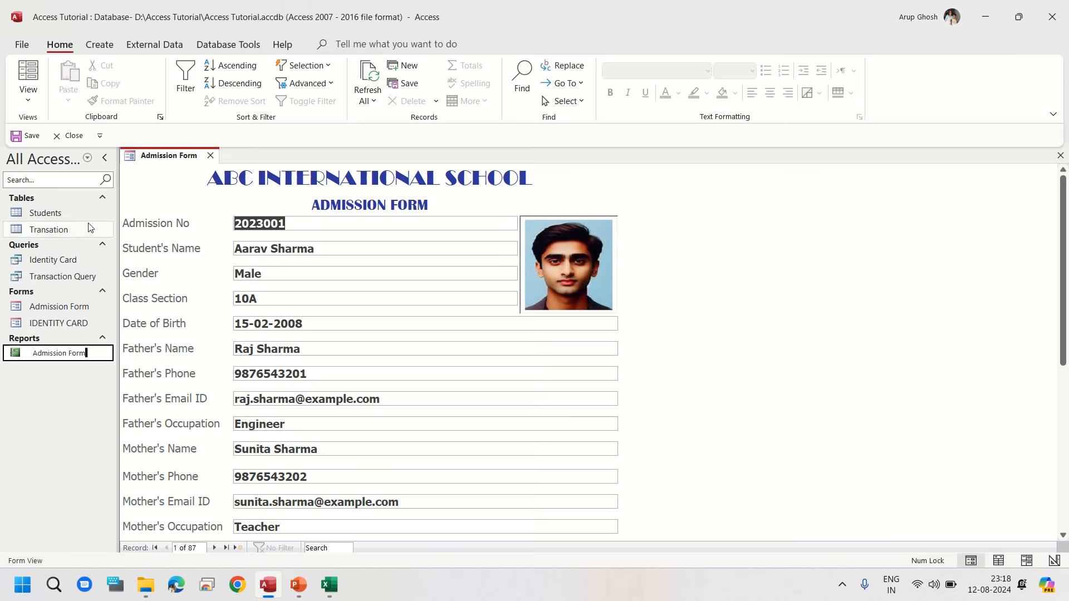
{"action": "key", "text": "BackSpace"}
{"action": "key", "text": "BackSpace"}
{"action": "key", "text": "BackSpace"}
{"action": "key", "text": "BackSpace"}
{"action": "type", "text": "Report"}
{"action": "key", "text": "Return"}
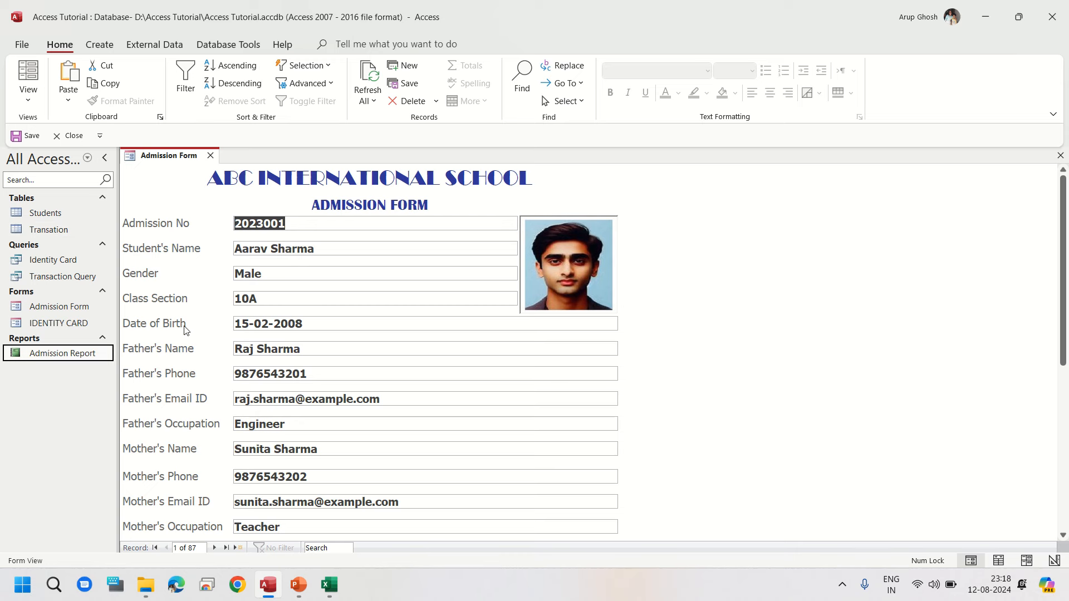
Step: Open Admission Report and switch between it and the Admission Form to compare them
{"action": "double_click", "coordinate": [87, 357]}
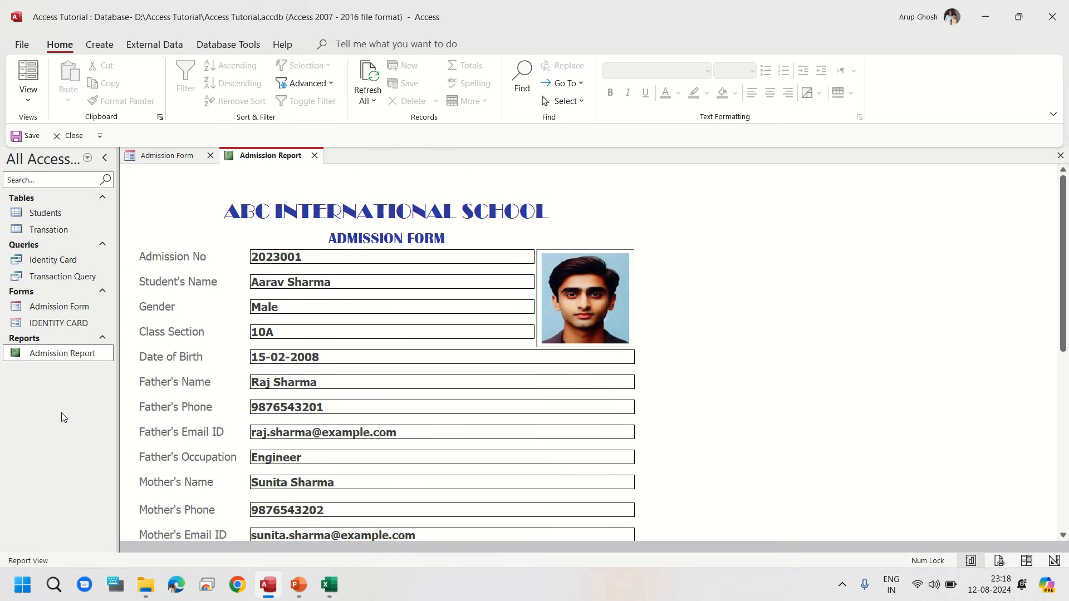
{"action": "left_click", "coordinate": [166, 157]}
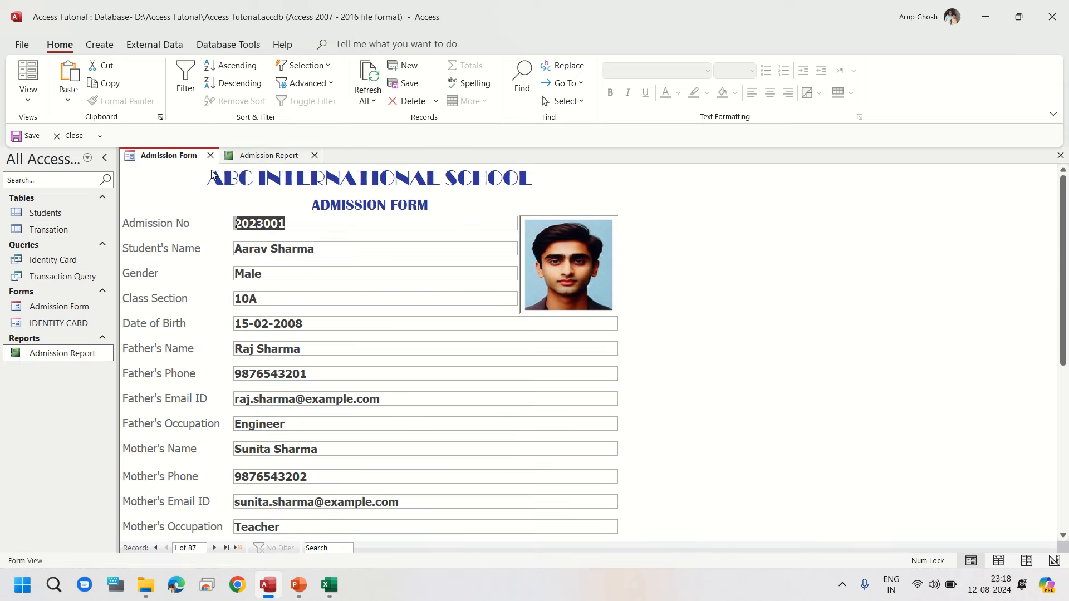
{"action": "left_click", "coordinate": [240, 157]}
{"action": "left_click", "coordinate": [197, 156]}
{"action": "left_click", "coordinate": [272, 157]}
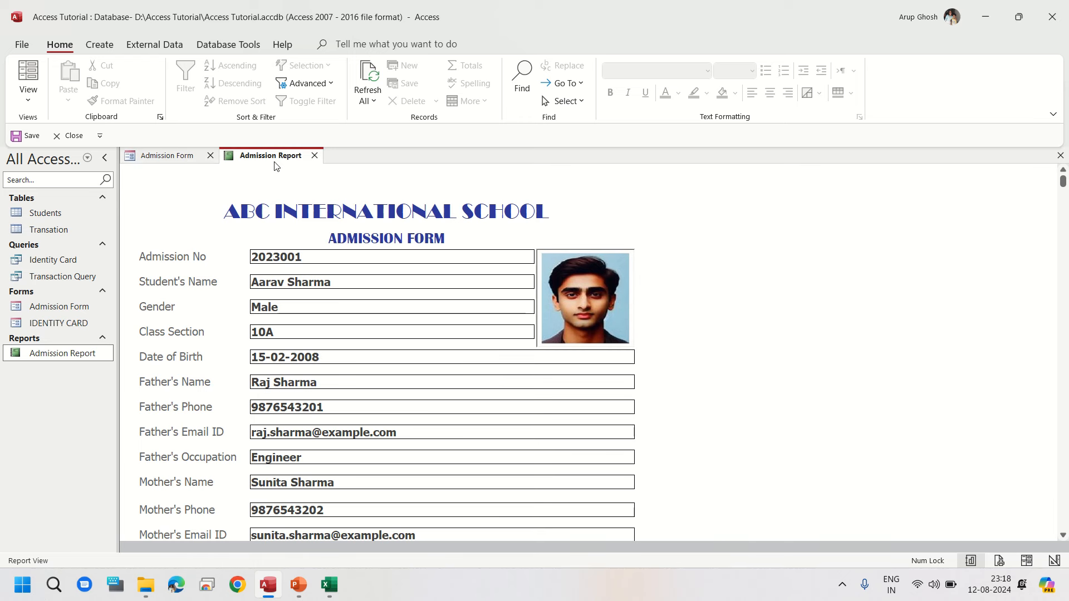
{"action": "left_click", "coordinate": [161, 157]}
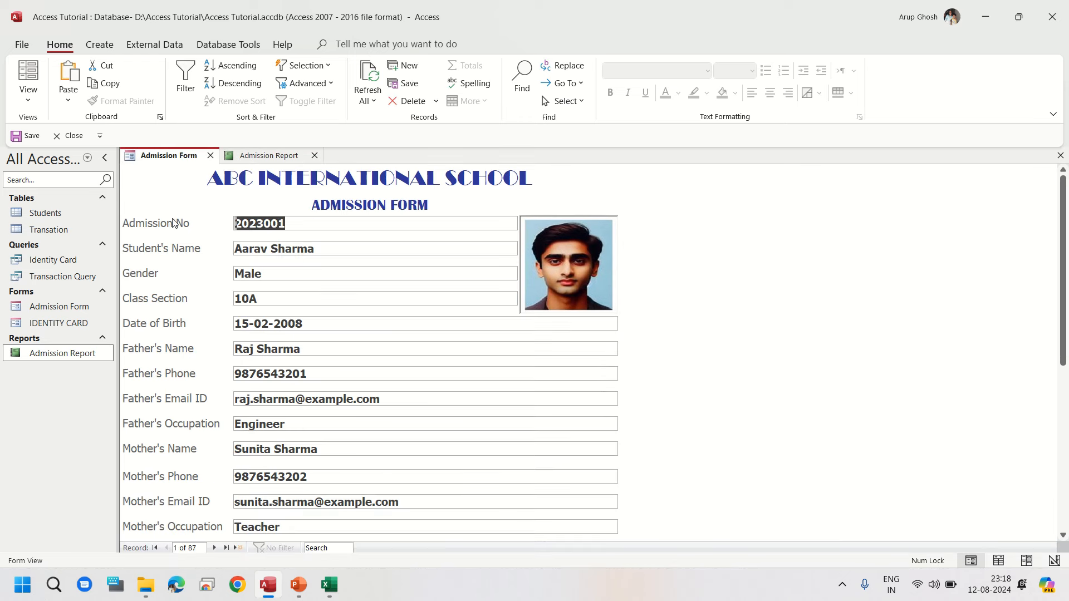
Step: Edit the Gender value in the form by deleting and retyping its last letter
{"action": "left_click", "coordinate": [280, 273]}
{"action": "key", "text": "BackSpace"}
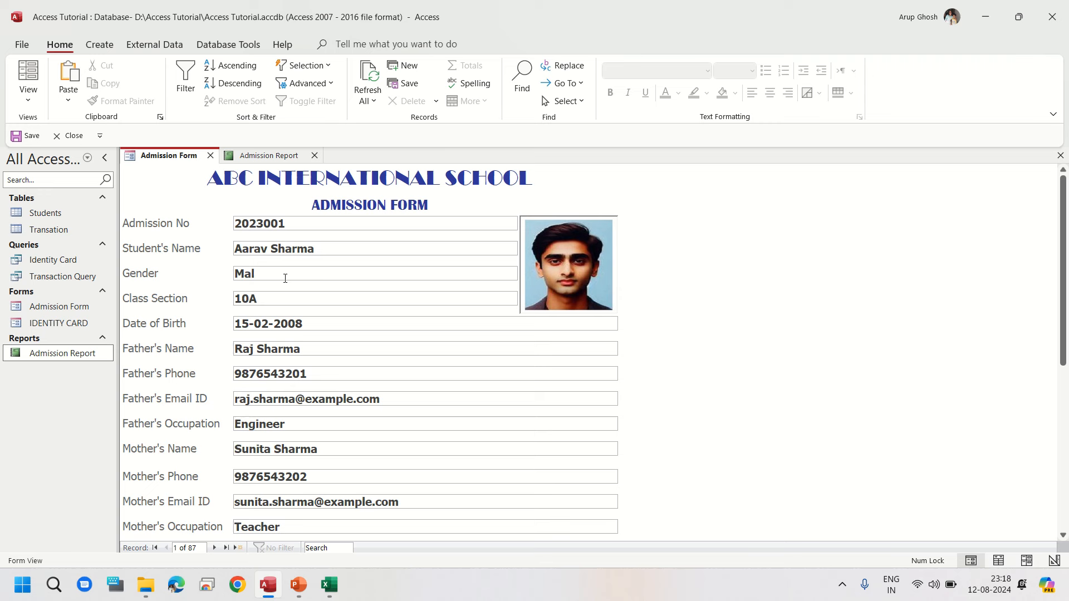
{"action": "type", "text": "e"}
Step: Try to edit the Admission No and Gender values in the report, then close the report and the form
{"action": "left_click", "coordinate": [280, 158]}
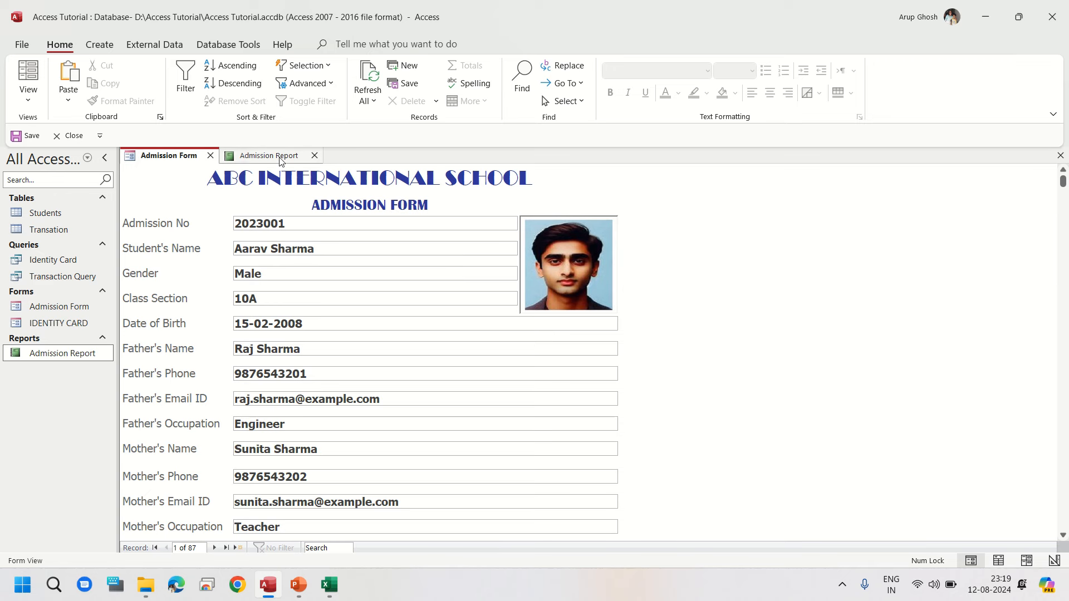
{"action": "left_click", "coordinate": [313, 256]}
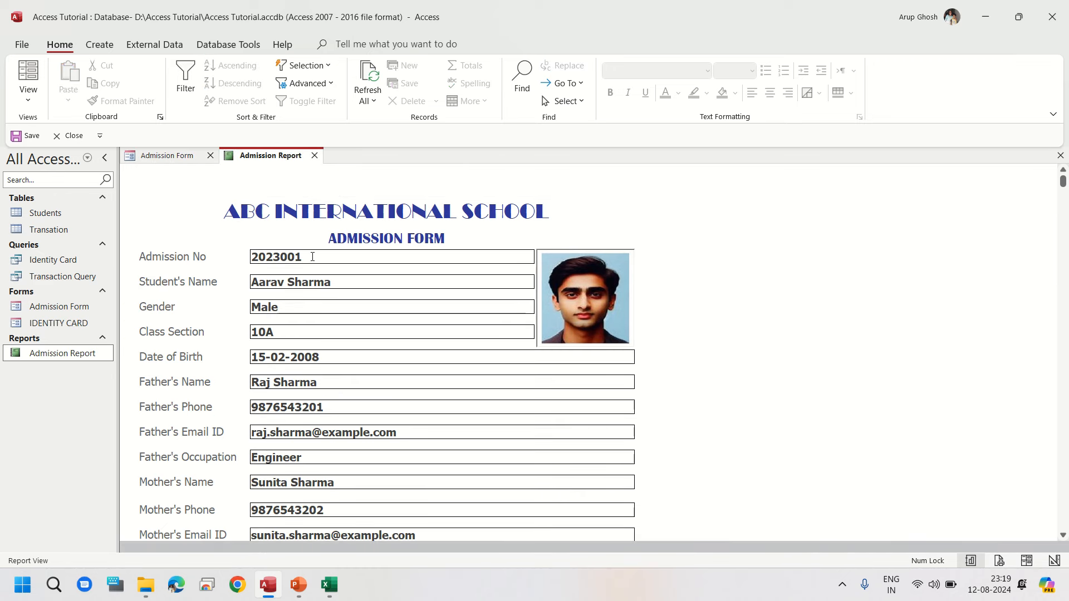
{"action": "key", "text": "BackSpace"}
{"action": "left_click", "coordinate": [318, 295]}
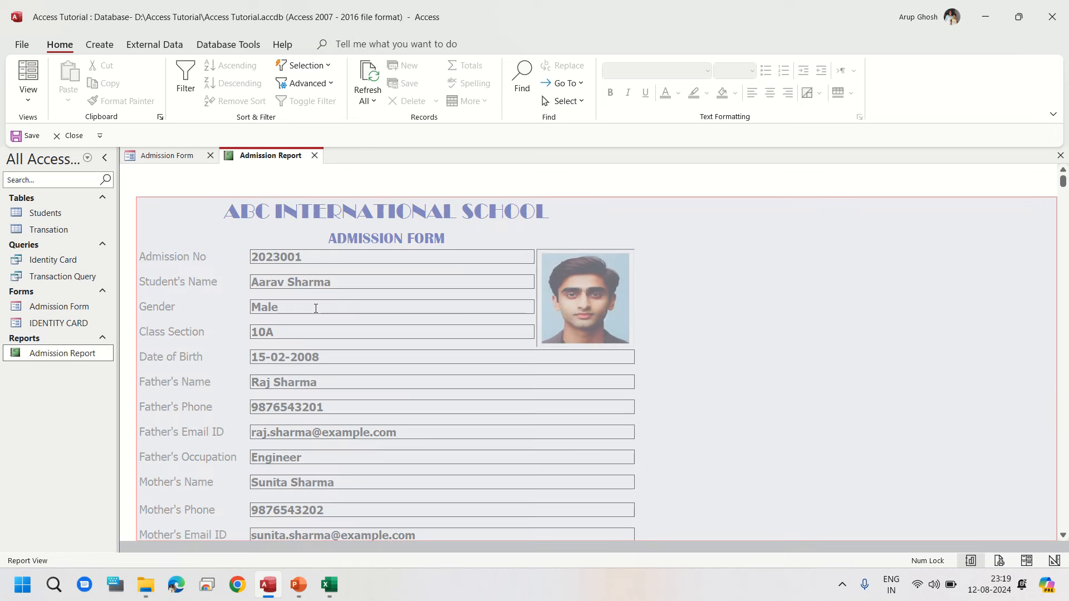
{"action": "left_click", "coordinate": [313, 307]}
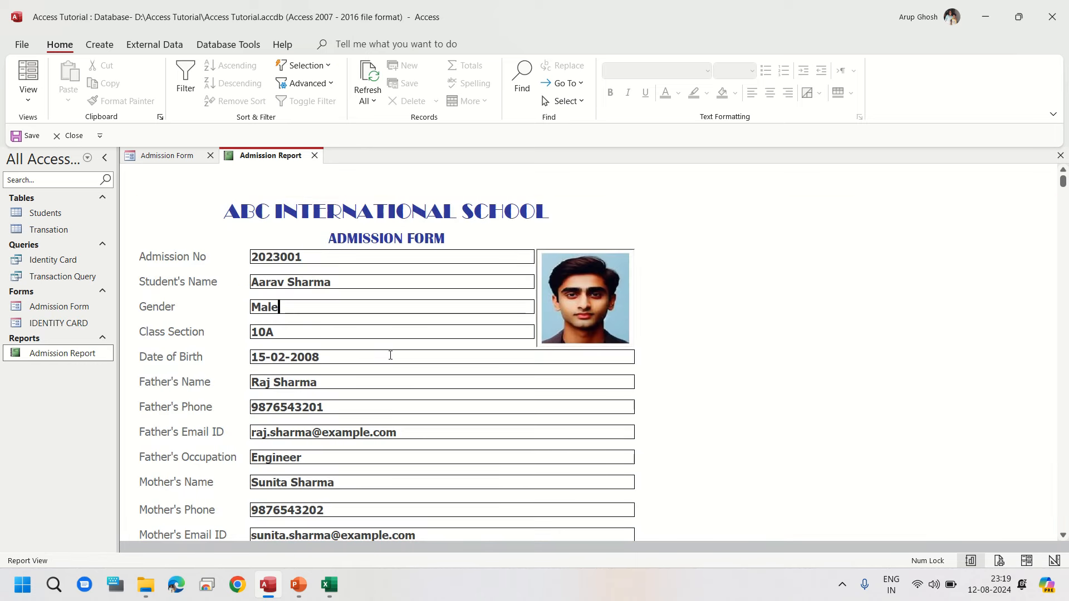
{"action": "key", "text": "BackSpace"}
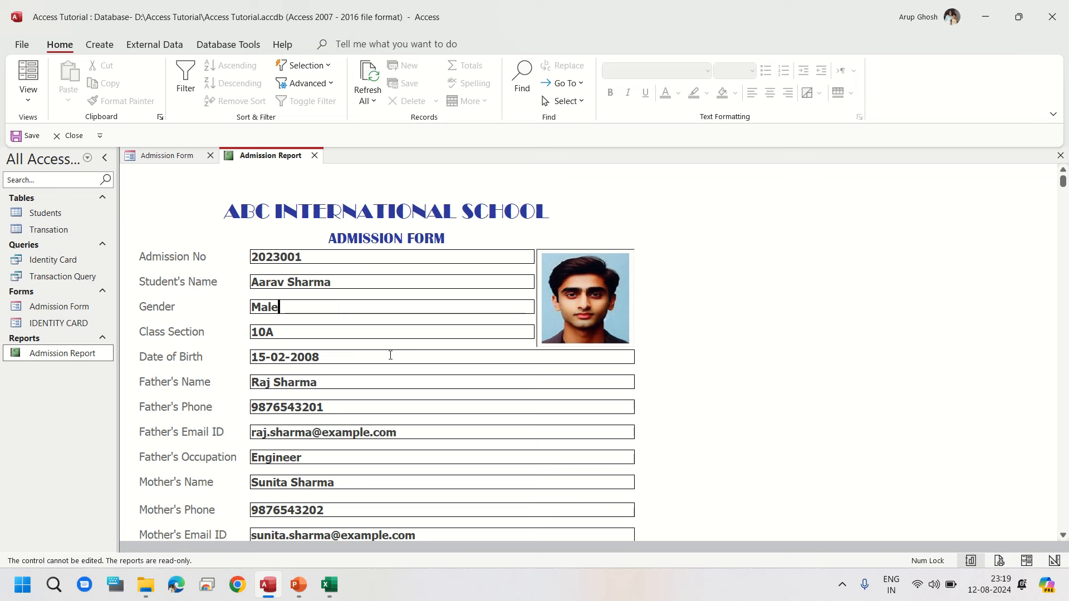
{"action": "left_click", "coordinate": [314, 156]}
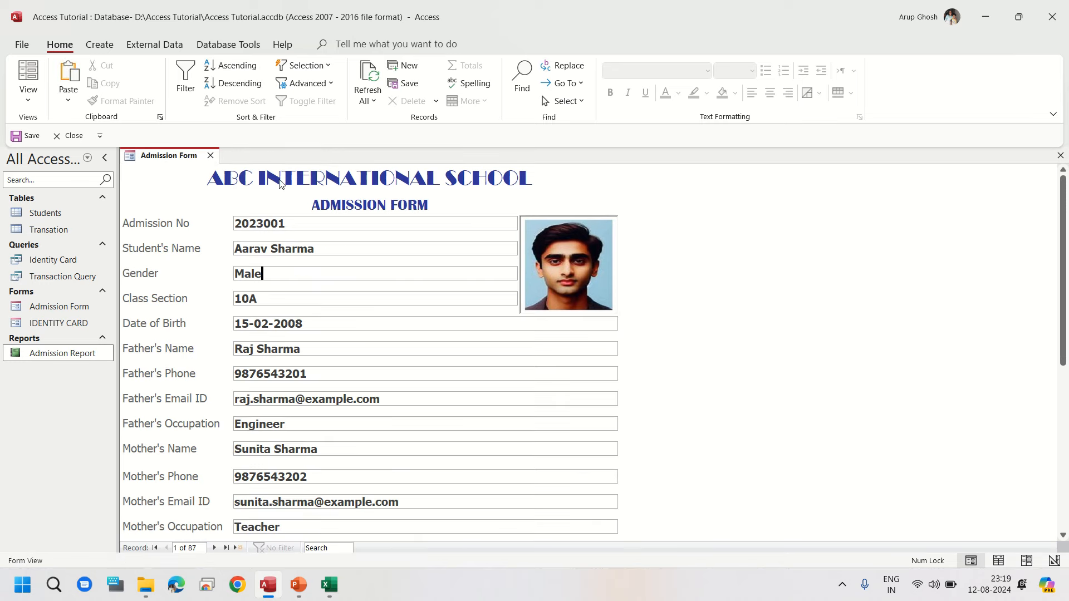
{"action": "left_click", "coordinate": [210, 156]}
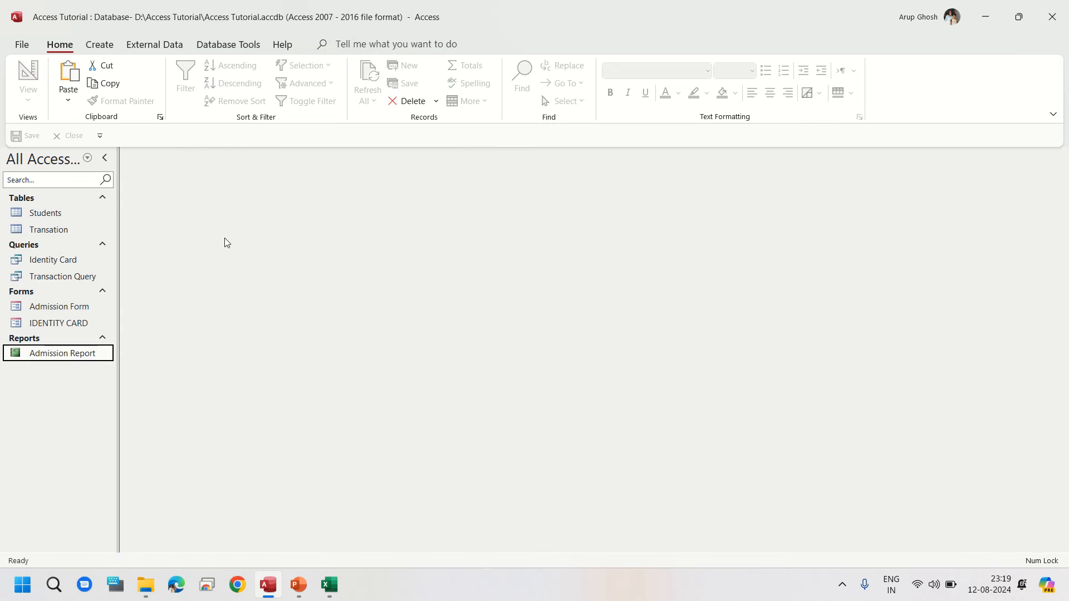
Step: Open the Transaction Query and create a new report based on it
{"action": "left_click", "coordinate": [61, 278]}
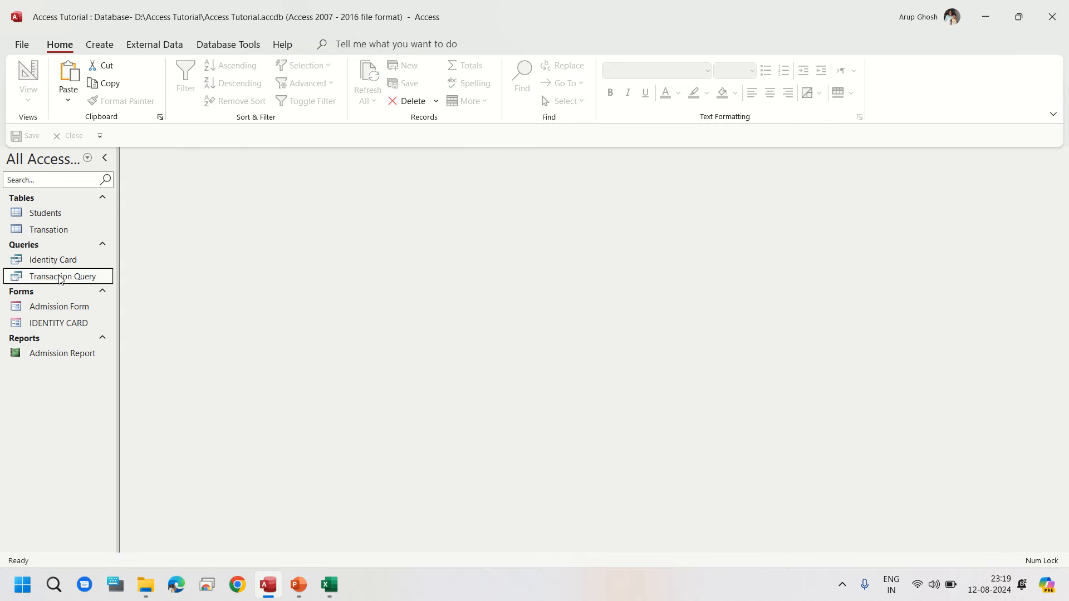
{"action": "double_click", "coordinate": [62, 277]}
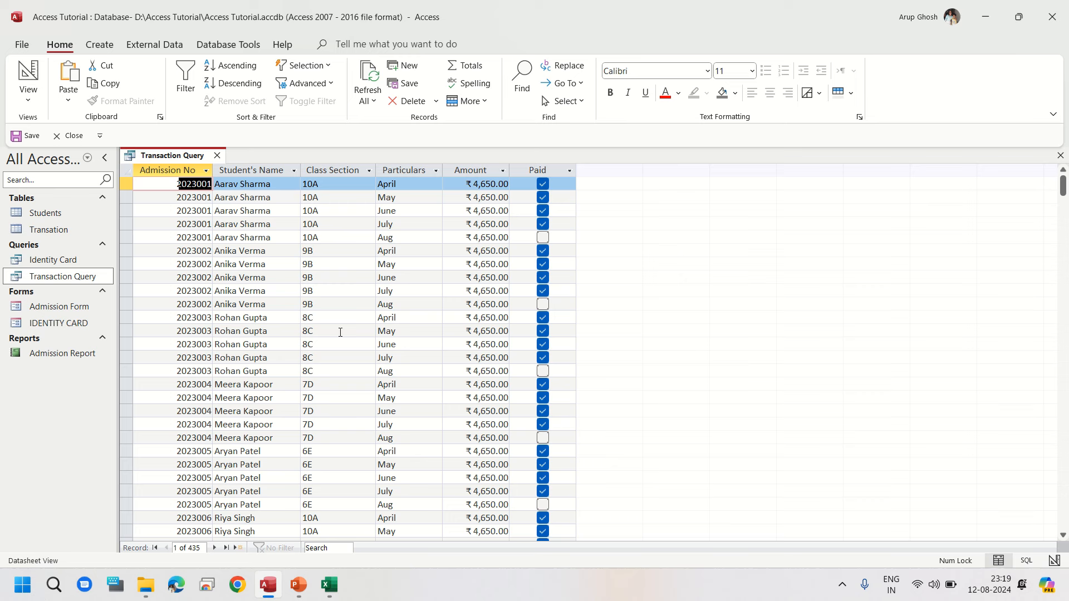
{"action": "left_click", "coordinate": [99, 45]}
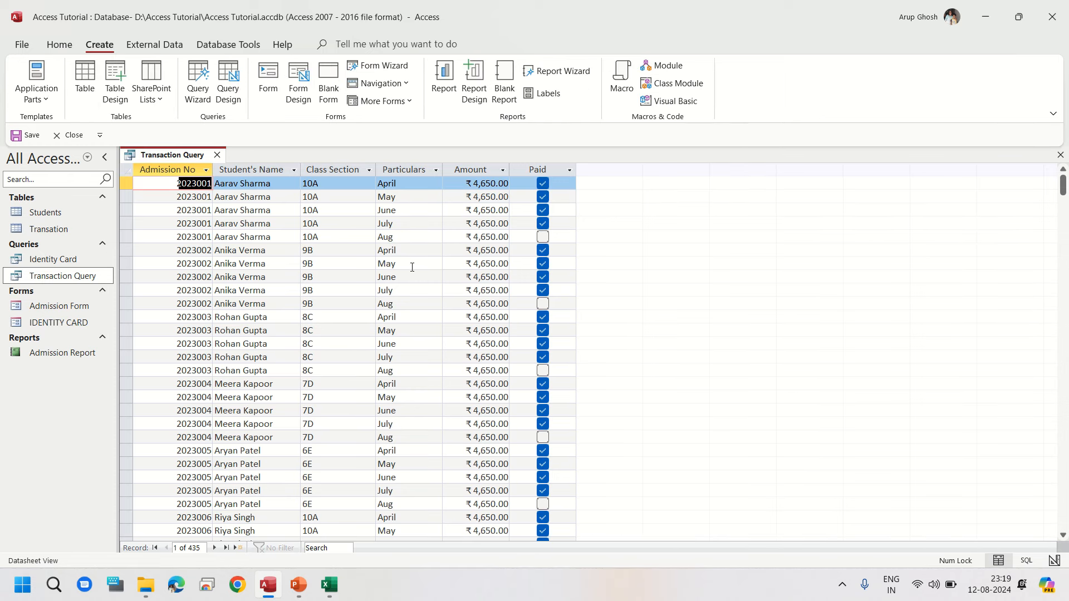
{"action": "left_click", "coordinate": [443, 78]}
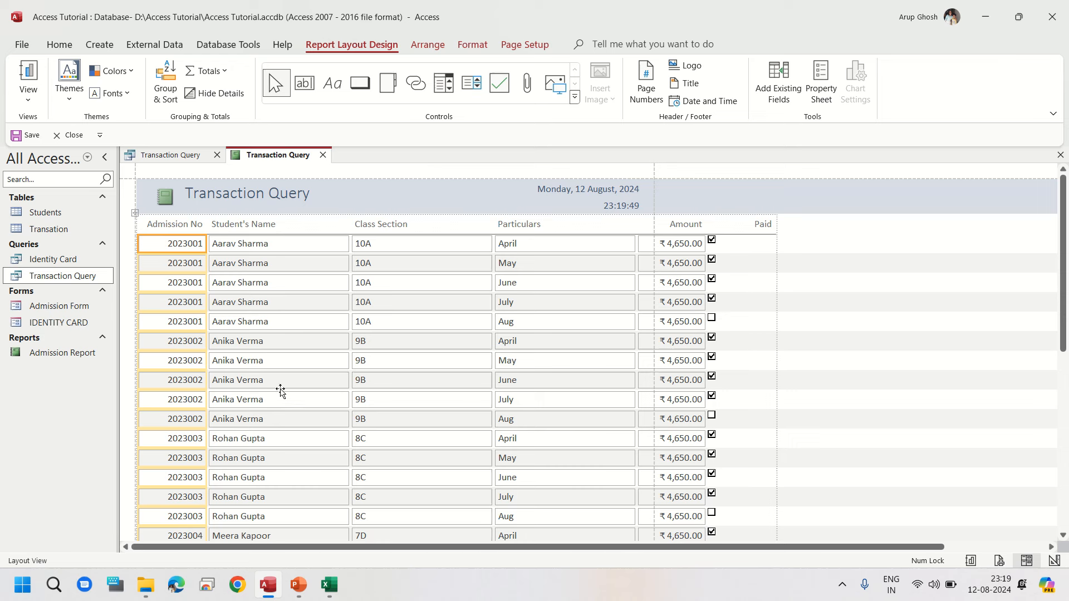
Step: In Design View, select the Class Section column's label and field and narrow the column
{"action": "left_click", "coordinate": [28, 100]}
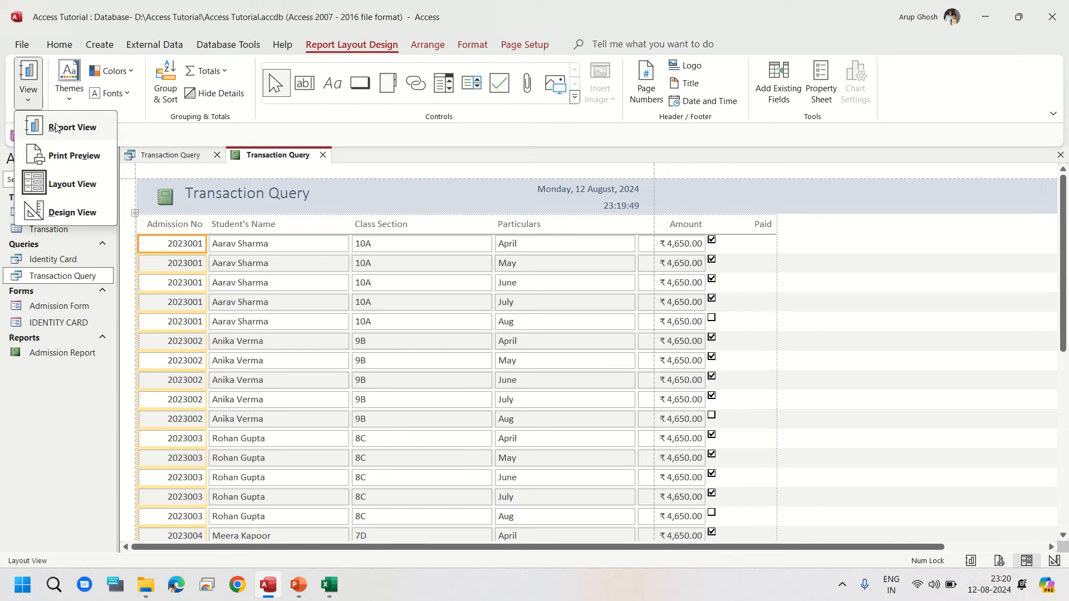
{"action": "left_click", "coordinate": [69, 217]}
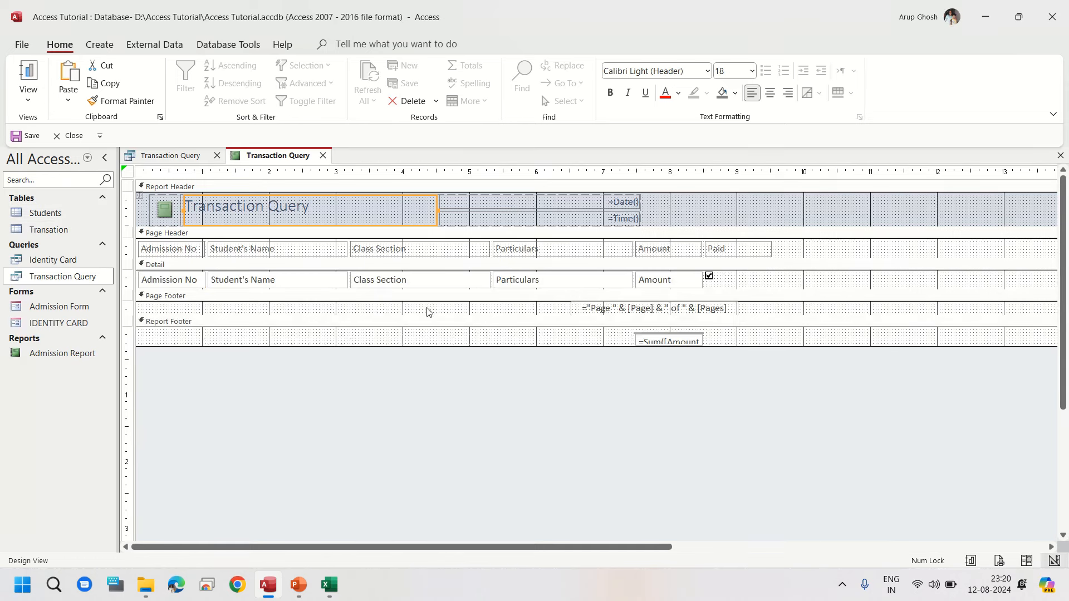
{"action": "left_click", "coordinate": [428, 277]}
{"action": "left_click", "coordinate": [427, 248]}
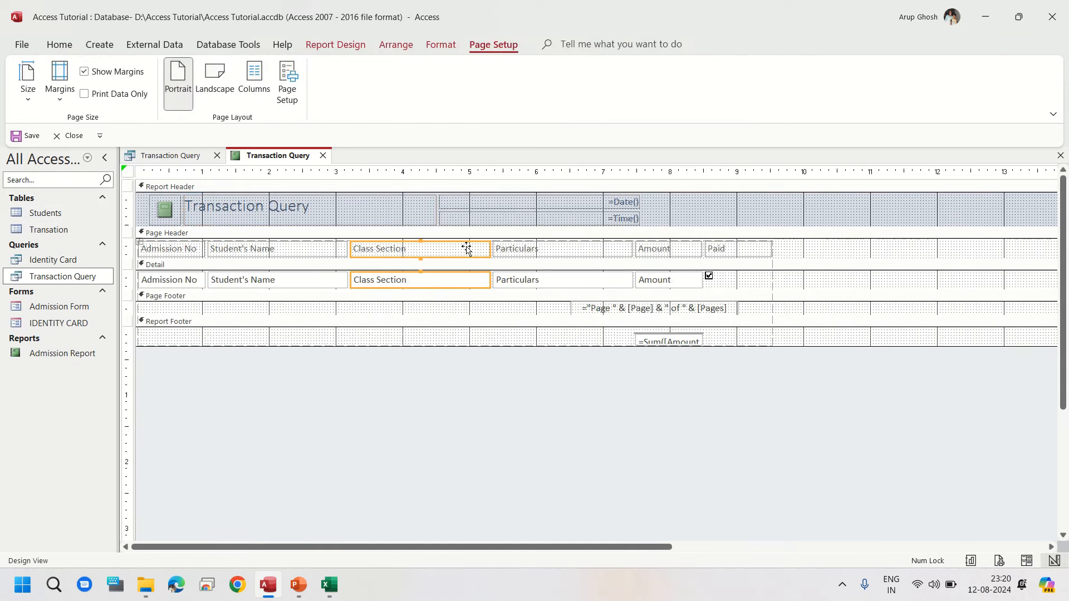
{"action": "left_click", "coordinate": [487, 248]}
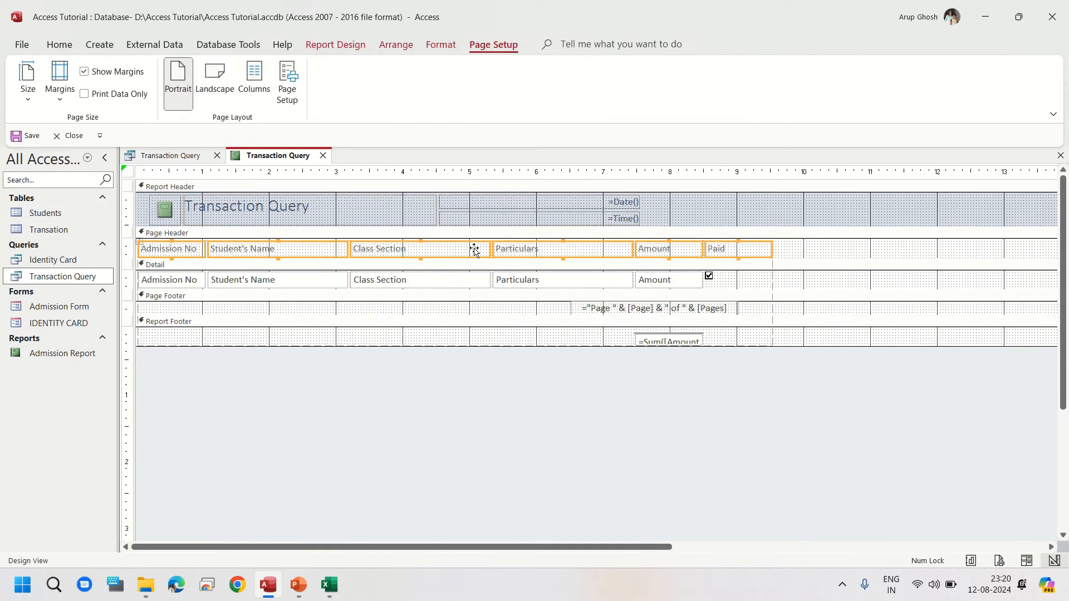
{"action": "left_click", "coordinate": [444, 306]}
{"action": "left_click", "coordinate": [446, 250]}
{"action": "key", "text": "shift+Left"}
{"action": "key", "text": "shift+Left"}
{"action": "key", "text": "shift+Left"}
{"action": "key", "text": "shift+Left"}
{"action": "key", "text": "shift+Left"}
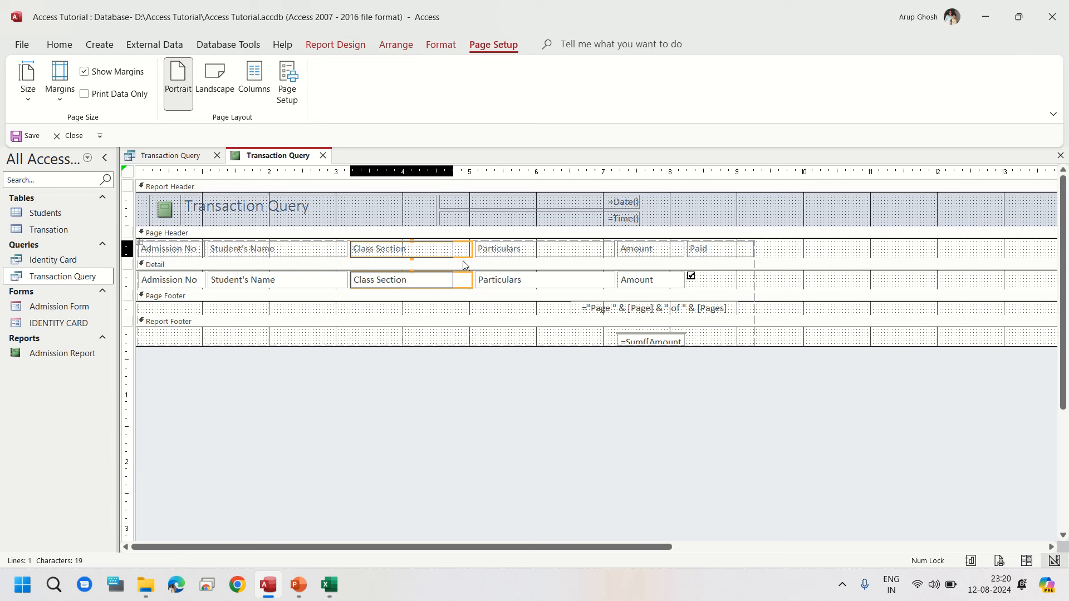
{"action": "key", "text": "shift+Left"}
{"action": "key", "text": "shift+Left"}
{"action": "key", "text": "shift+Left"}
{"action": "key", "text": "shift+Left"}
{"action": "key", "text": "shift+Left"}
{"action": "key", "text": "shift+Left"}
{"action": "key", "text": "shift+Left"}
{"action": "key", "text": "shift+Left"}
{"action": "key", "text": "shift+Left"}
{"action": "key", "text": "shift+Left"}
{"action": "key", "text": "shift+Left"}
{"action": "key", "text": "shift+Left"}
{"action": "key", "text": "shift+Left"}
{"action": "key", "text": "shift+Left"}
{"action": "key", "text": "shift+Left"}
{"action": "key", "text": "shift+Left"}
{"action": "key", "text": "shift+Left"}
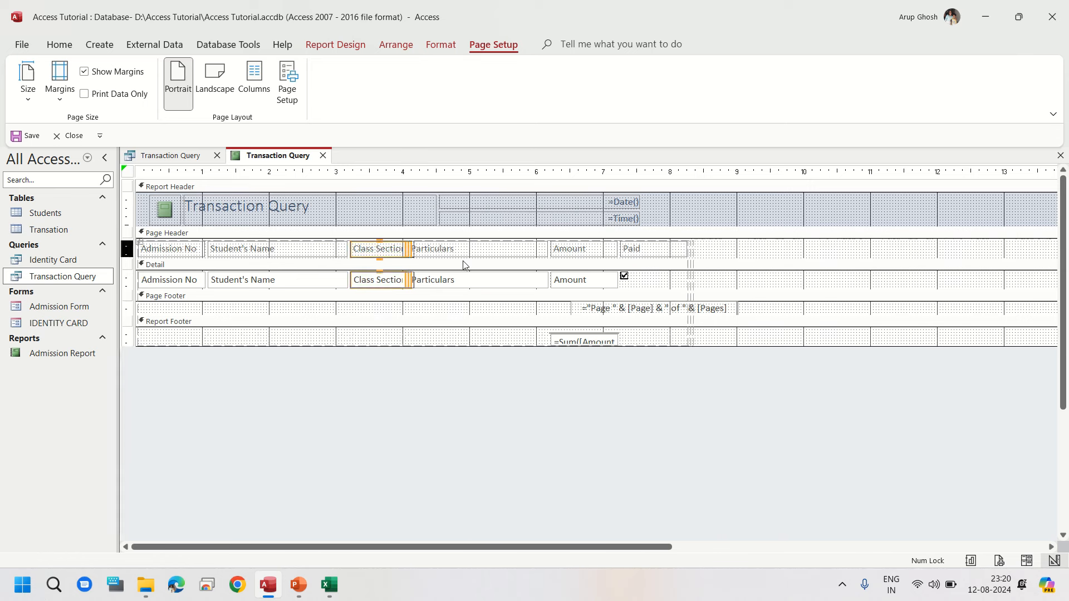
{"action": "key", "text": "shift+Right"}
{"action": "key", "text": "shift+Right"}
{"action": "key", "text": "shift+Right"}
{"action": "key", "text": "shift+Left"}
{"action": "key", "text": "shift+Left"}
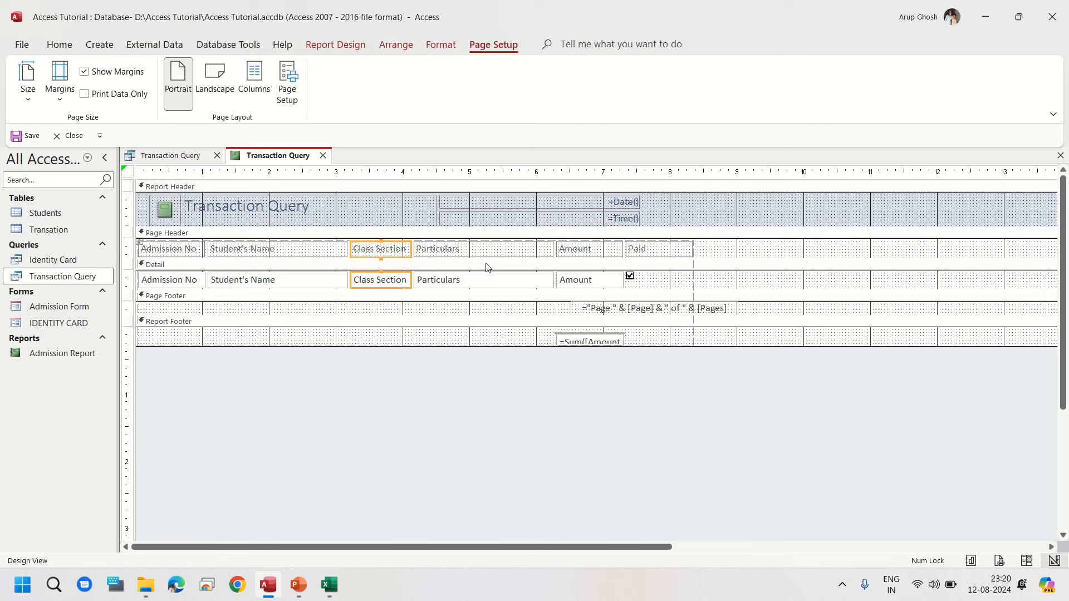
Step: Narrow the Particulars column's label and field, then save the report as Transaction Query
{"action": "left_click", "coordinate": [529, 249]}
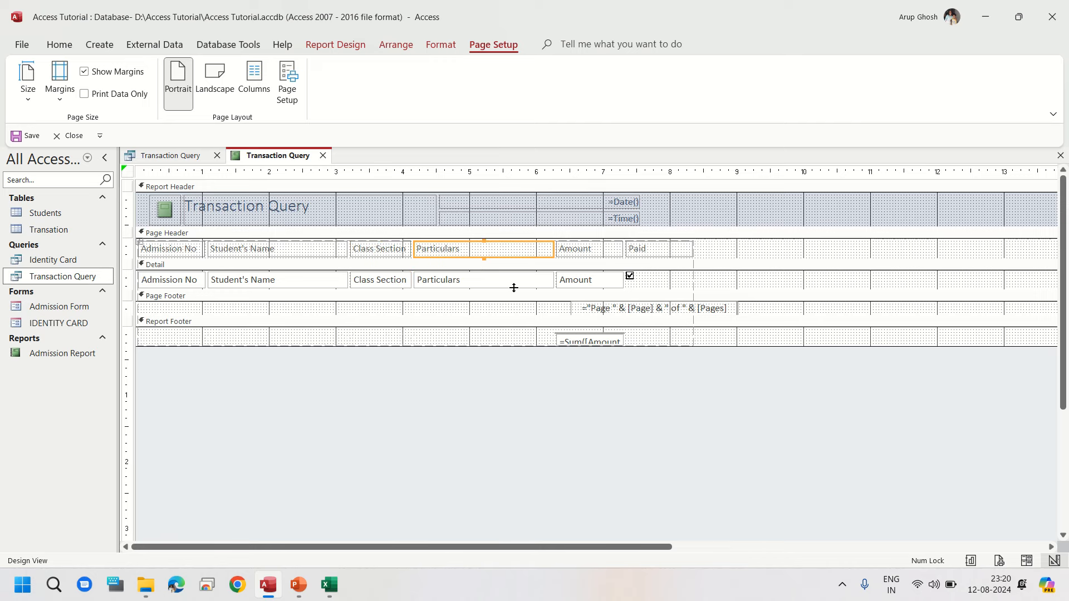
{"action": "left_click", "coordinate": [492, 283], "text": "shift"}
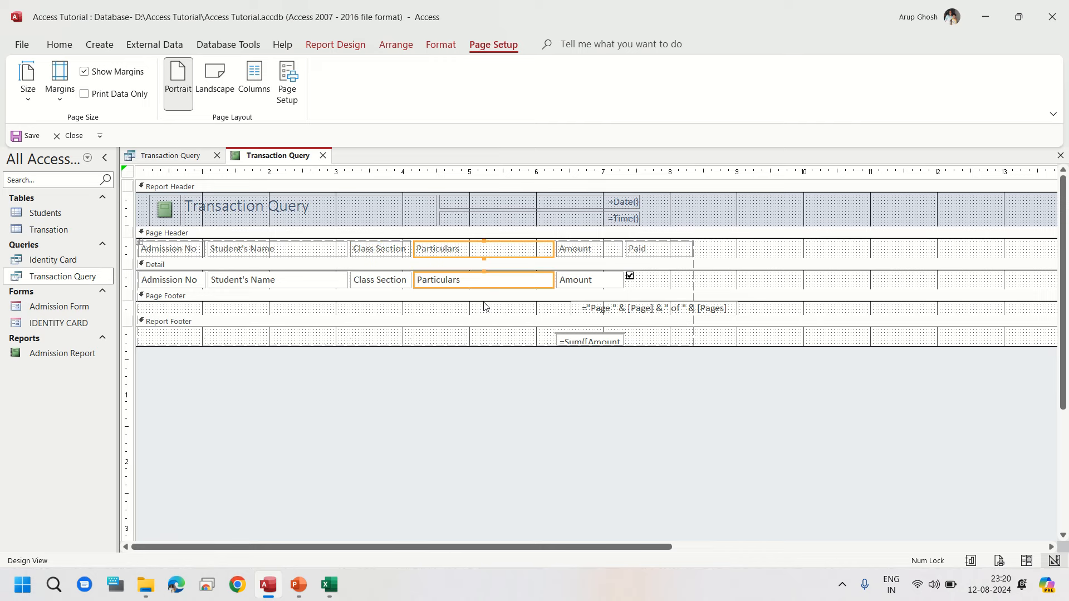
{"action": "key", "text": "shift+Left"}
{"action": "key", "text": "shift+Left"}
{"action": "key", "text": "shift+Left"}
{"action": "key", "text": "shift+Left"}
{"action": "key", "text": "shift+Left"}
{"action": "key", "text": "shift+Left"}
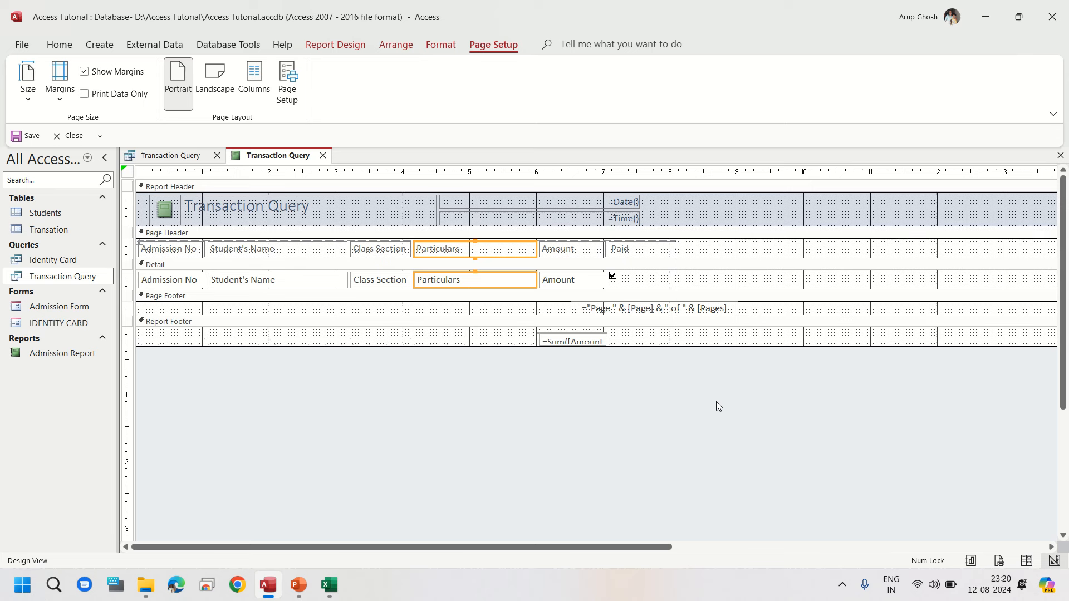
{"action": "left_click", "coordinate": [16, 139]}
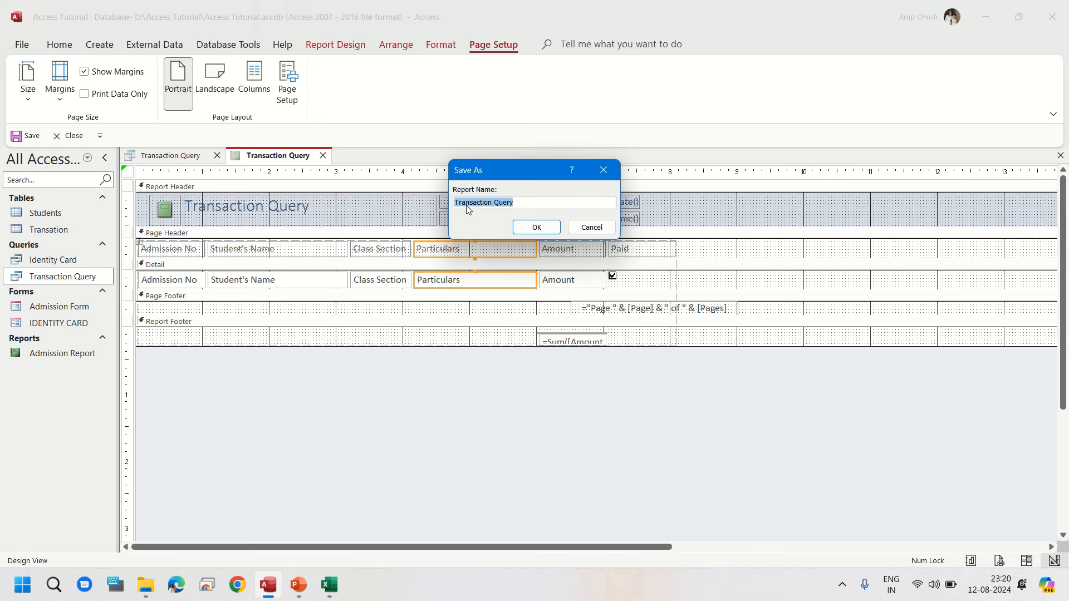
{"action": "left_click", "coordinate": [523, 225]}
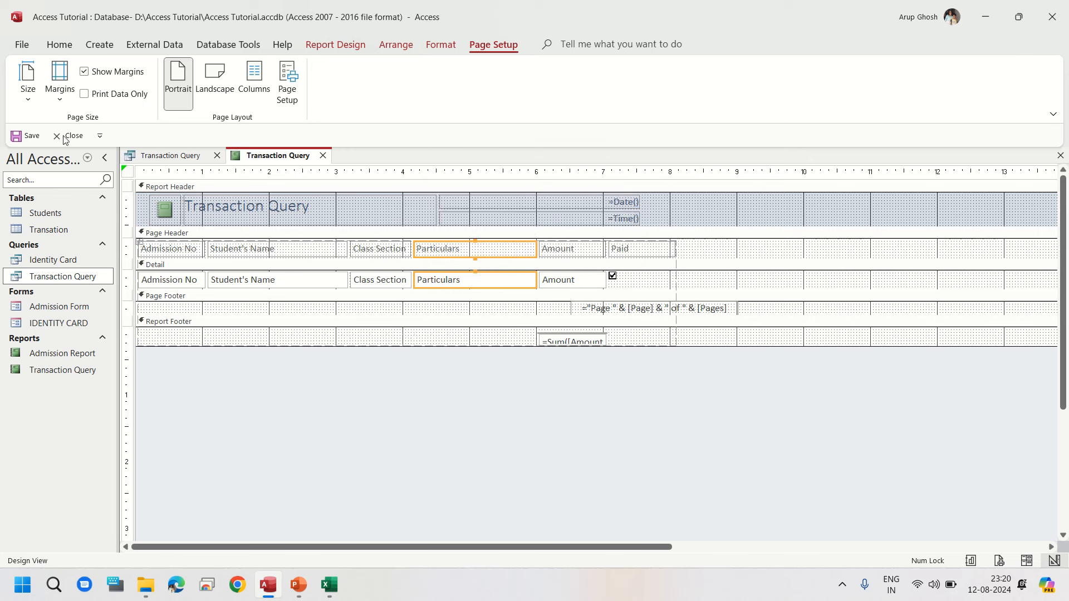
Step: Switch the report to Report View and scroll through its records
{"action": "left_click", "coordinate": [60, 45]}
{"action": "left_click", "coordinate": [35, 100]}
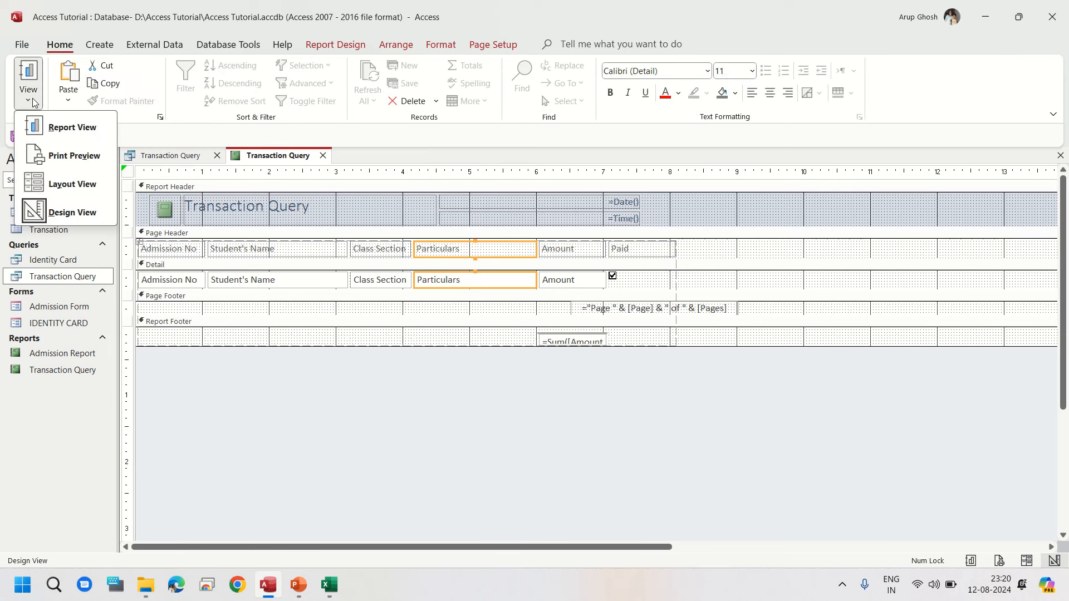
{"action": "left_click", "coordinate": [76, 139]}
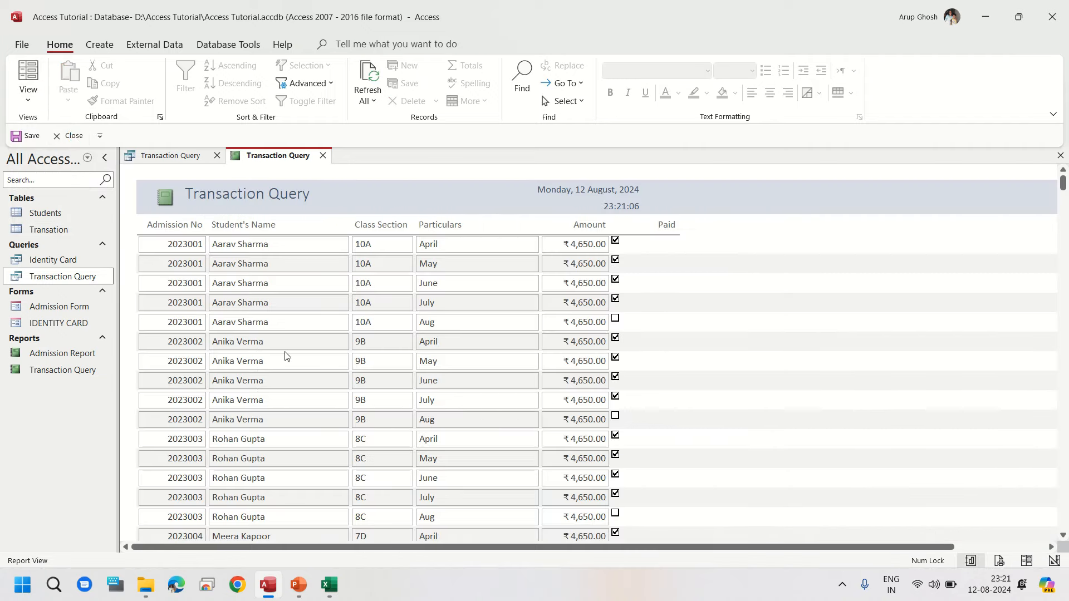
{"action": "scroll", "coordinate": [284, 352], "scroll_direction": "down", "scroll_amount": 5}
{"action": "scroll", "coordinate": [282, 352], "scroll_direction": "down", "scroll_amount": 1}
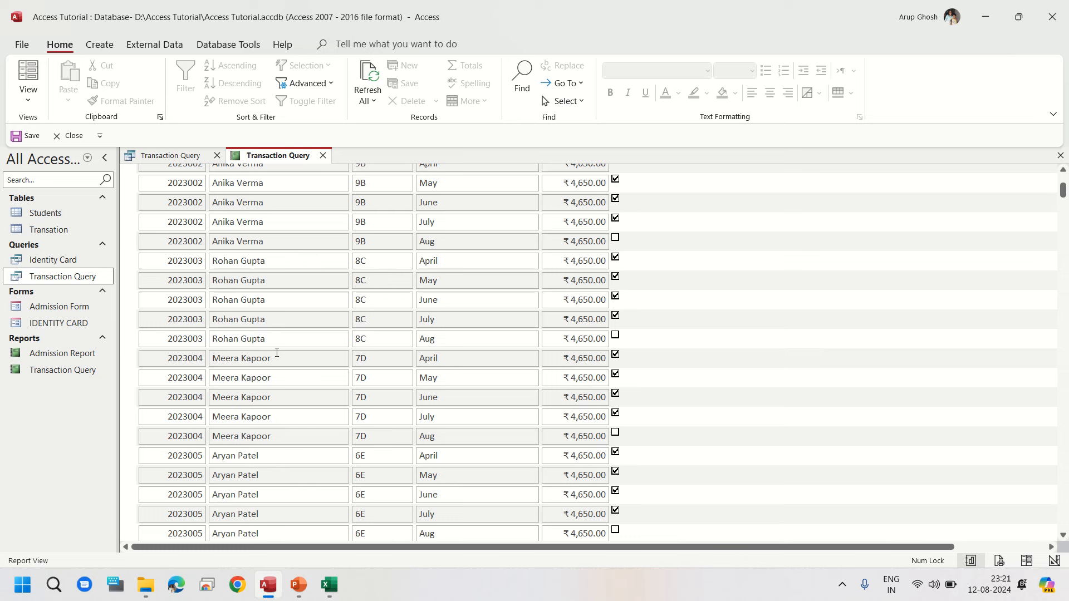
Step: Open the report in Print Preview and scroll through the printed page layout
{"action": "left_click", "coordinate": [37, 104]}
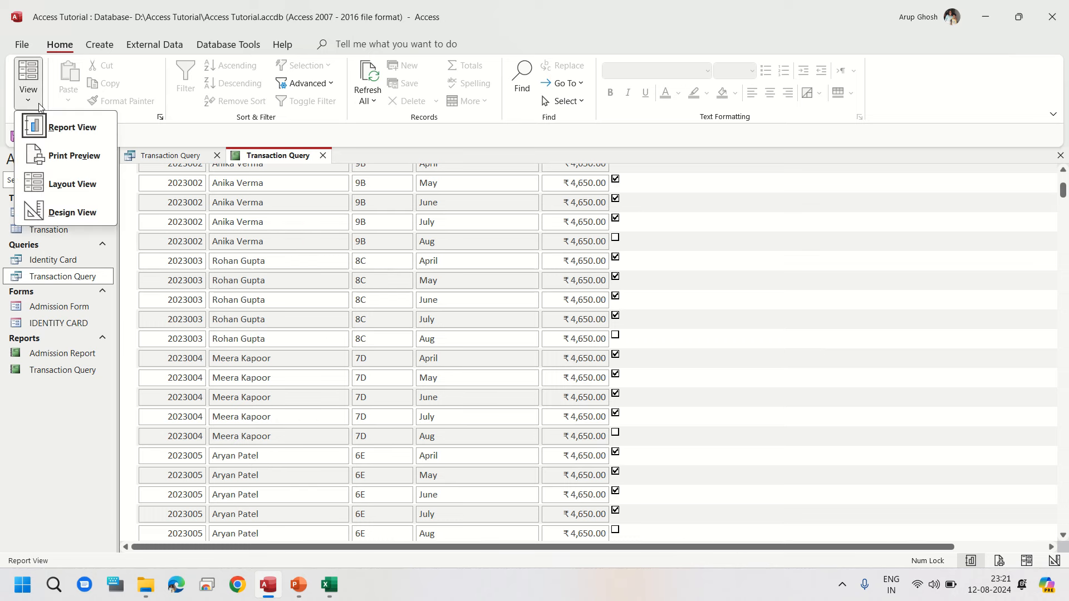
{"action": "left_click", "coordinate": [63, 158]}
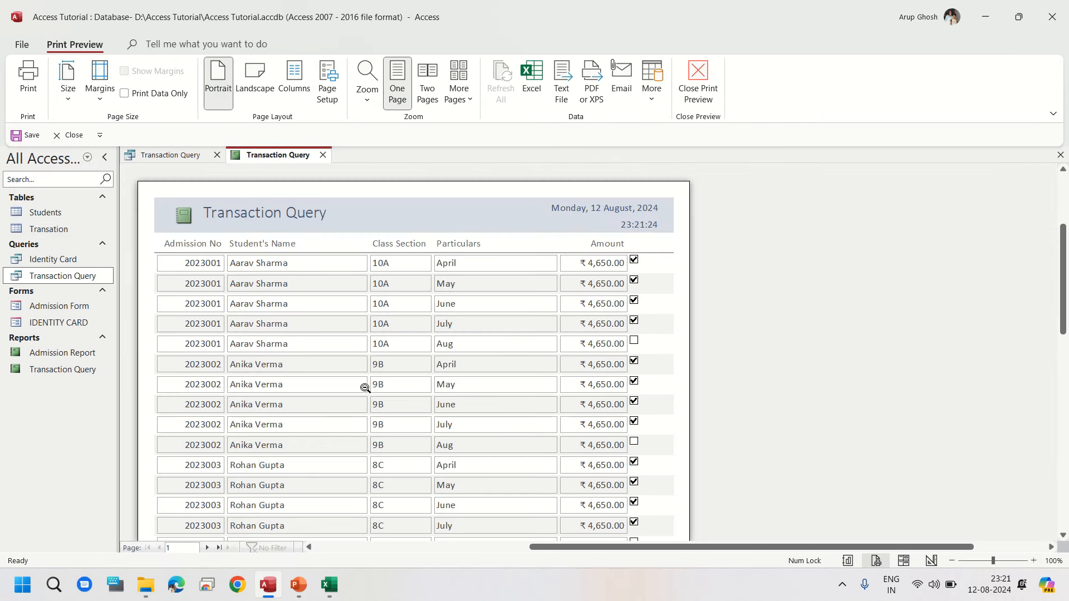
{"action": "scroll", "coordinate": [365, 388], "scroll_direction": "down", "scroll_amount": 10}
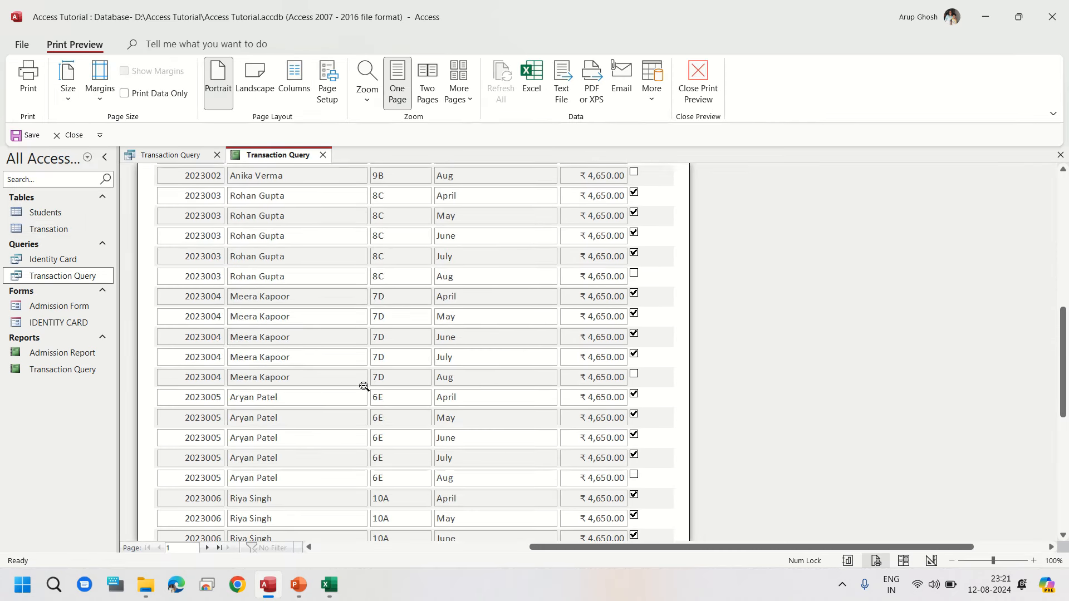
{"action": "scroll", "coordinate": [364, 386], "scroll_direction": "down", "scroll_amount": 8}
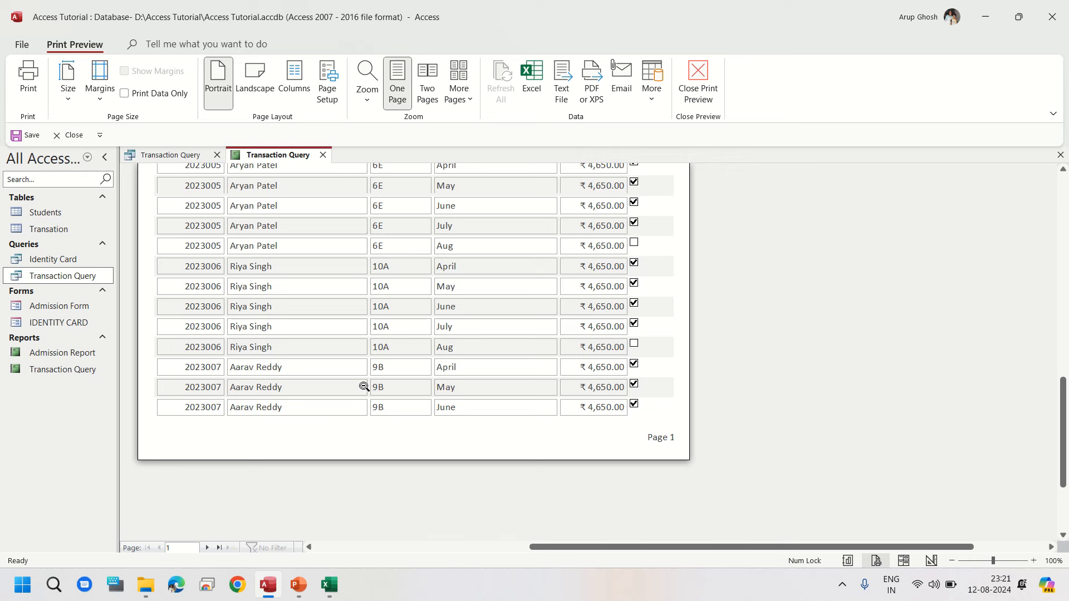
{"action": "scroll", "coordinate": [364, 386], "scroll_direction": "up", "scroll_amount": 15}
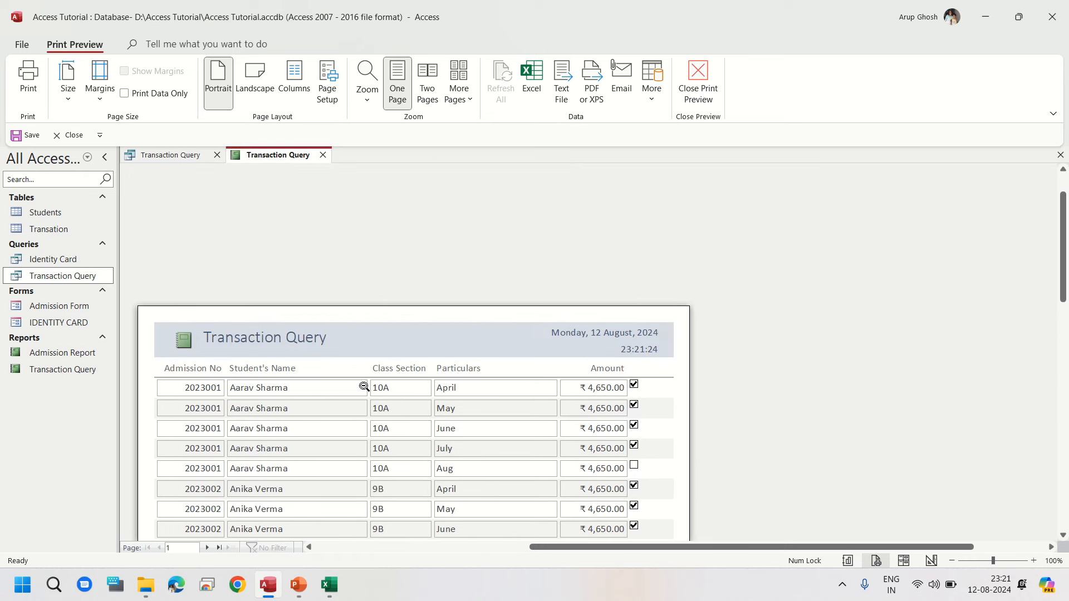
{"action": "scroll", "coordinate": [364, 386], "scroll_direction": "down", "scroll_amount": 3}
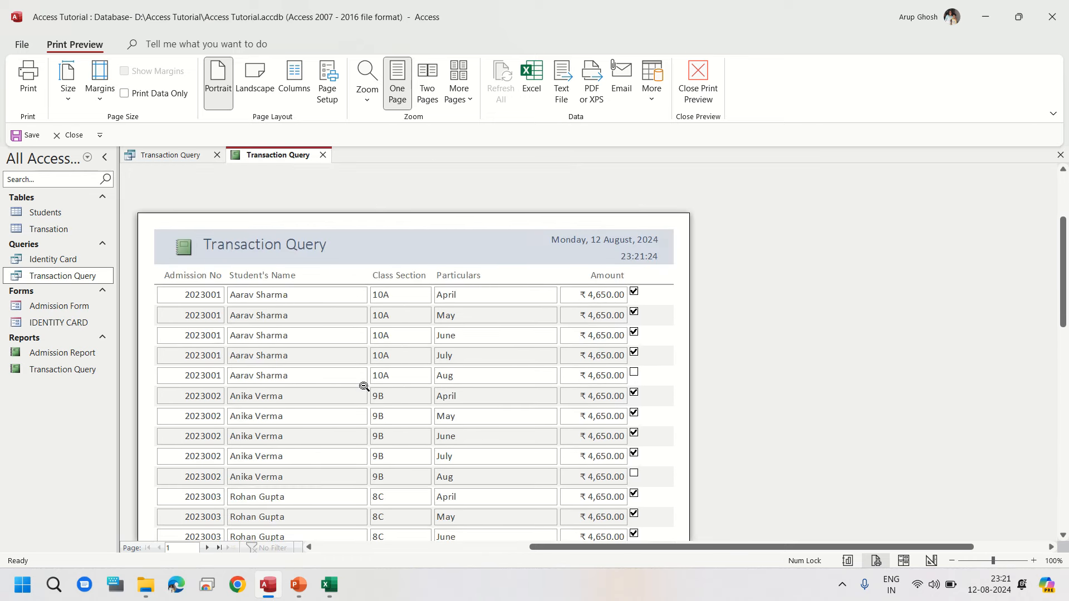
{"action": "scroll", "coordinate": [364, 386], "scroll_direction": "down", "scroll_amount": 1}
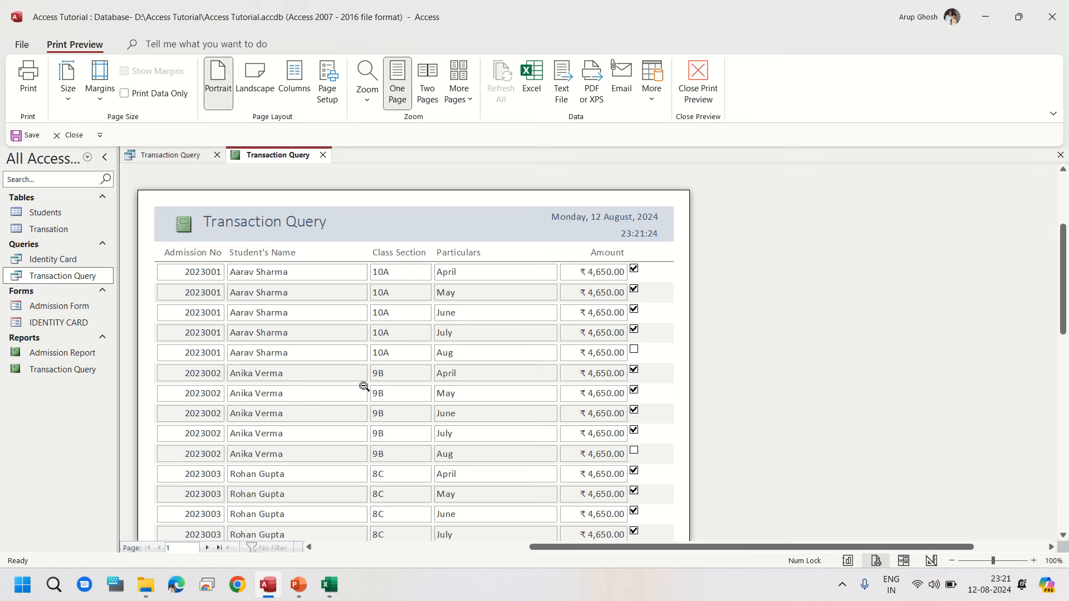